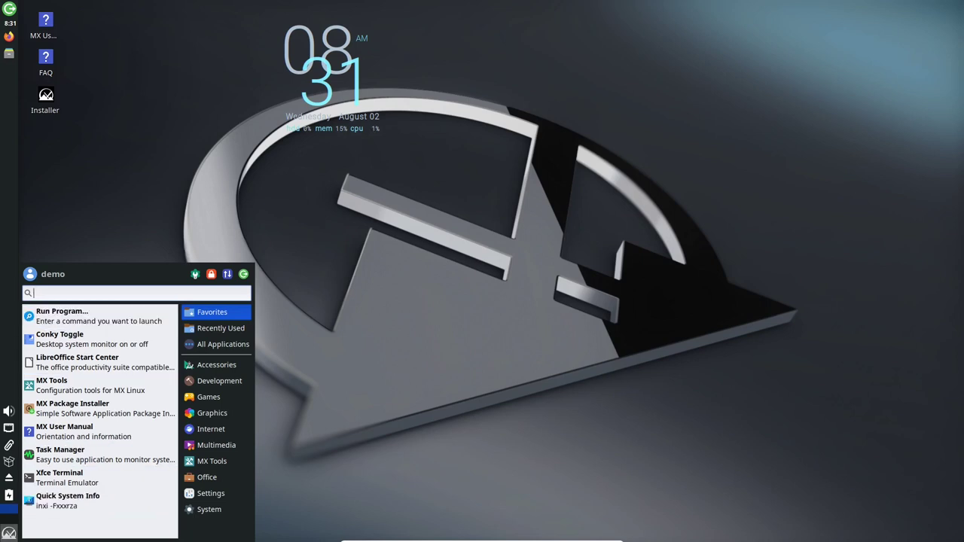
- Open Xfce Terminal, reposition its window and view the program's version information, closing the About dialog when done
click(67, 477)
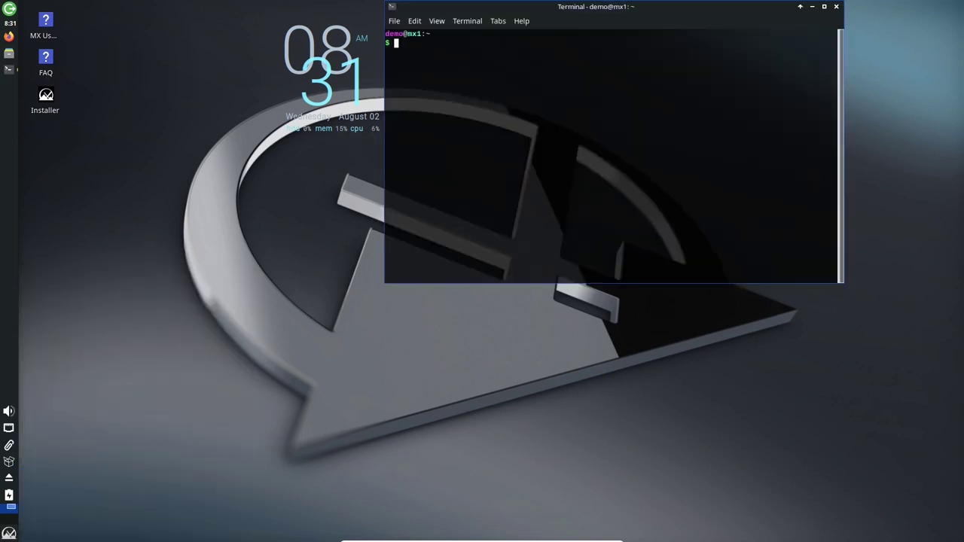
drag(532, 6, 412, 62)
click(401, 75)
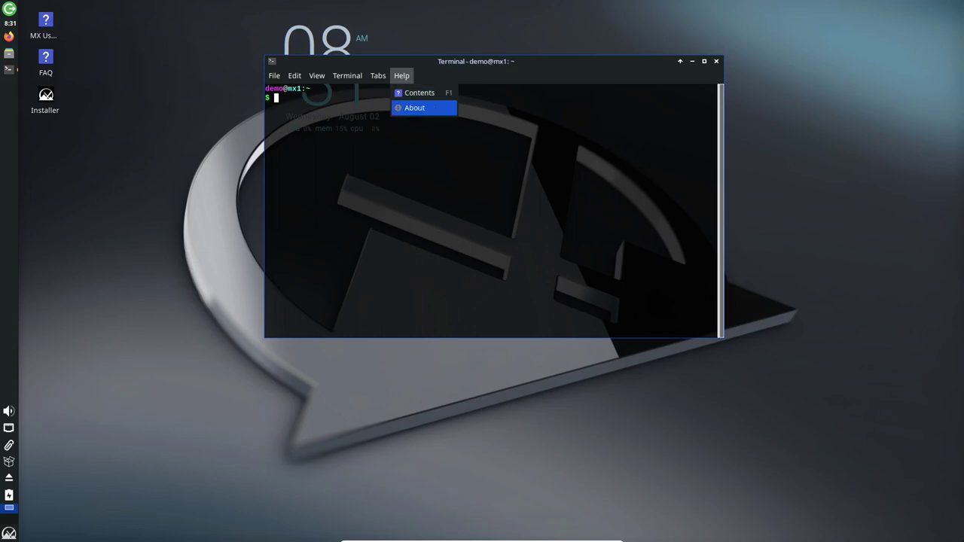
click(414, 108)
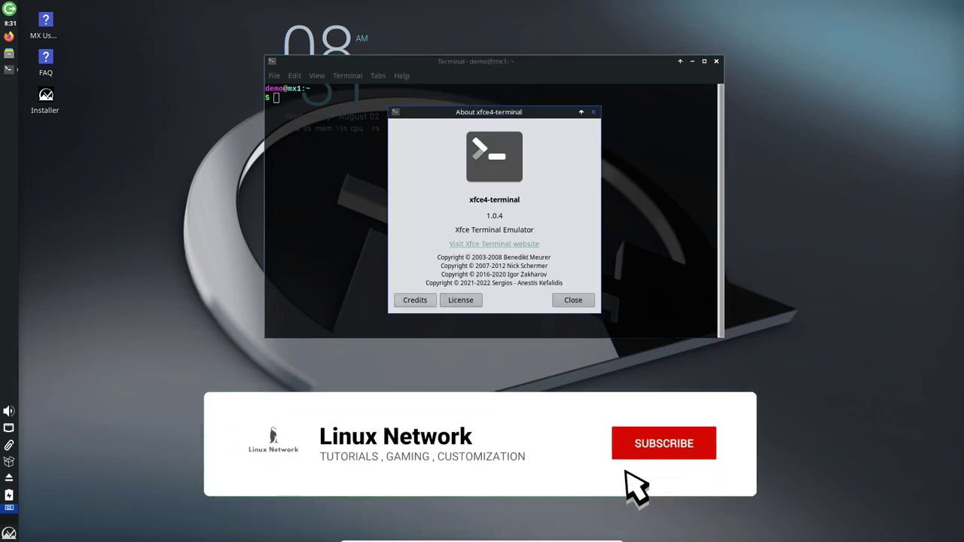
key(Escape)
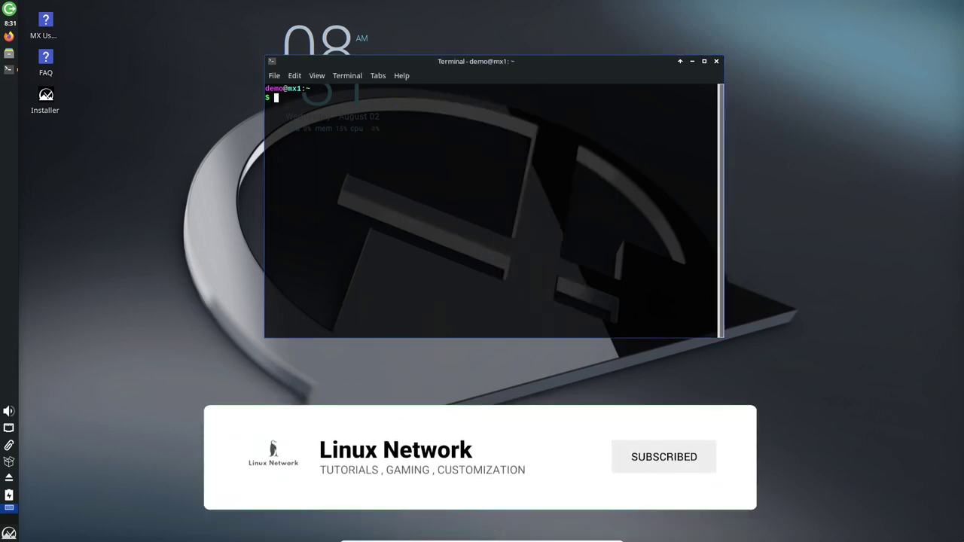
- Query the kernel details in the terminal with uname -a, uname -4 and uname -r, and close the terminal
text(uname -a)
key(Return)
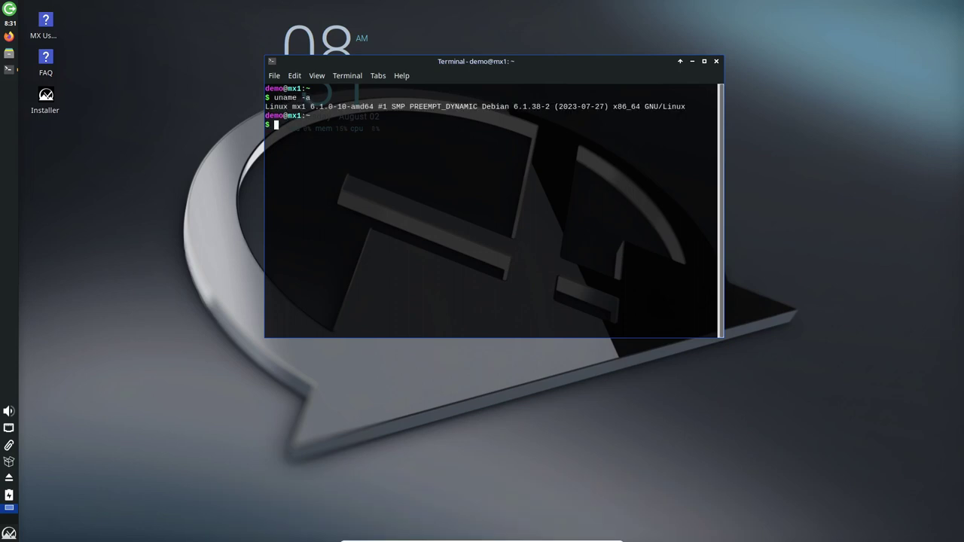
text(uname -4)
key(Return)
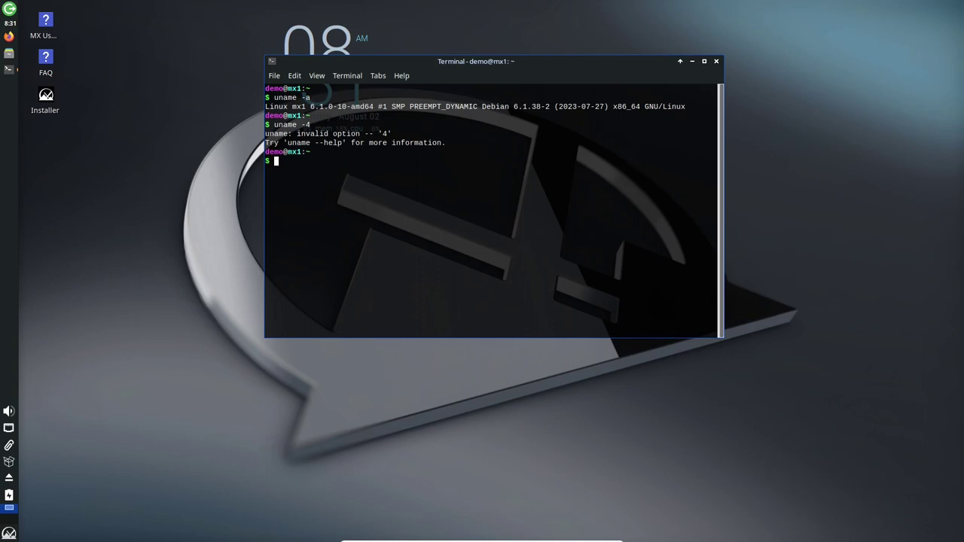
text(uname -r)
key(Return)
key(ctrl+d)
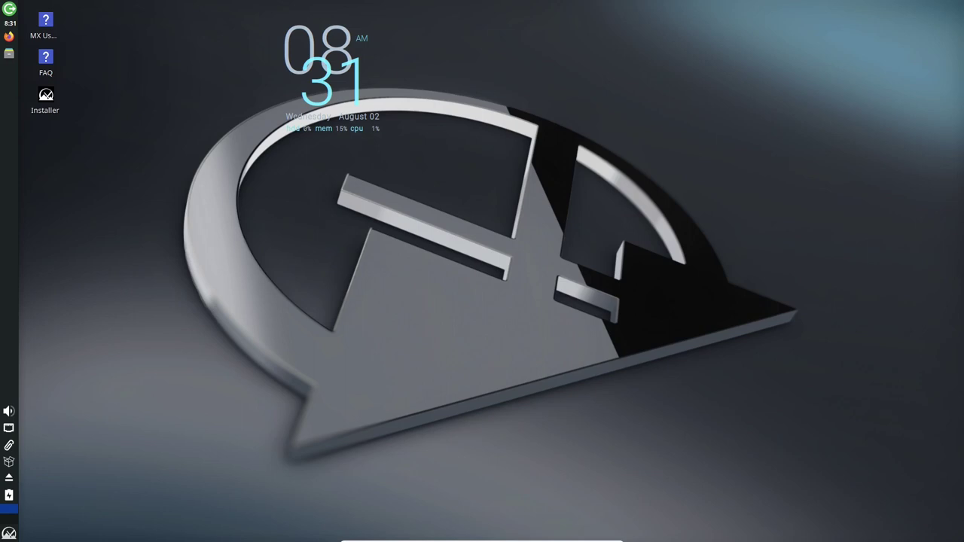
- Open the Thunar file manager at the home folder, reposition its window and view its version information
click(9, 54)
drag(580, 7, 414, 49)
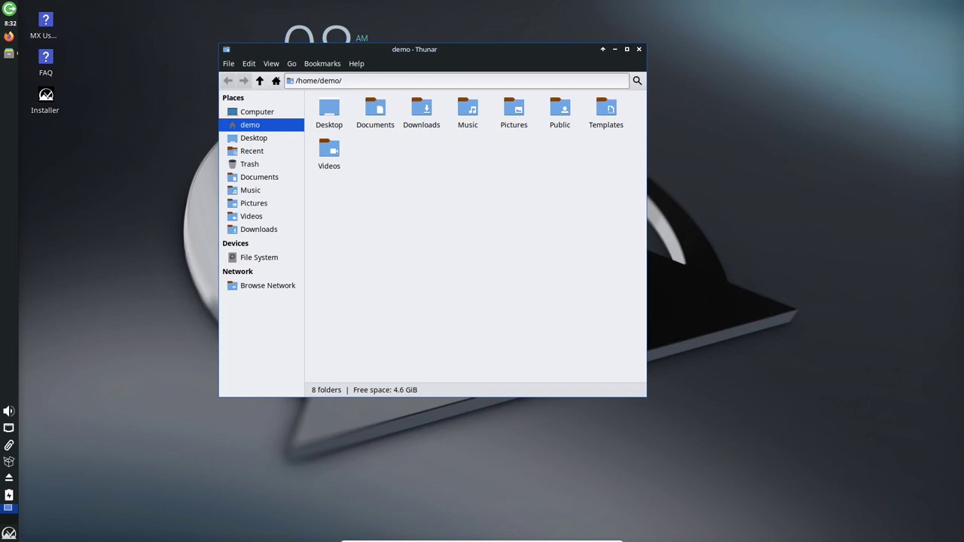
click(357, 64)
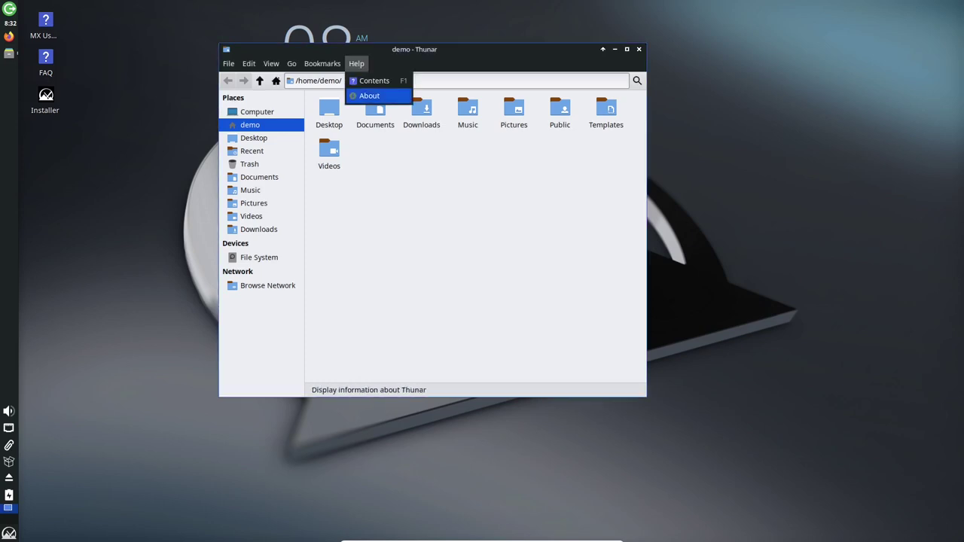
key(Return)
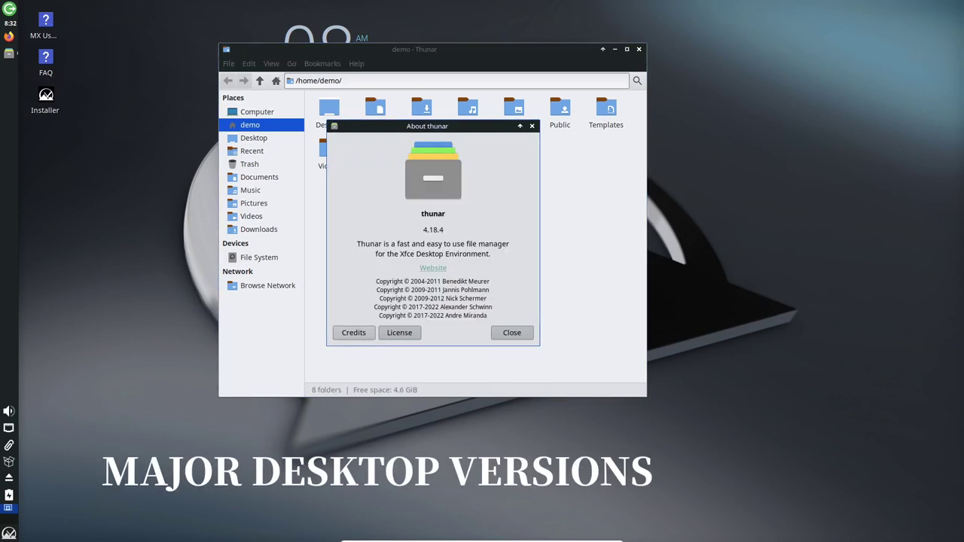
key(Escape)
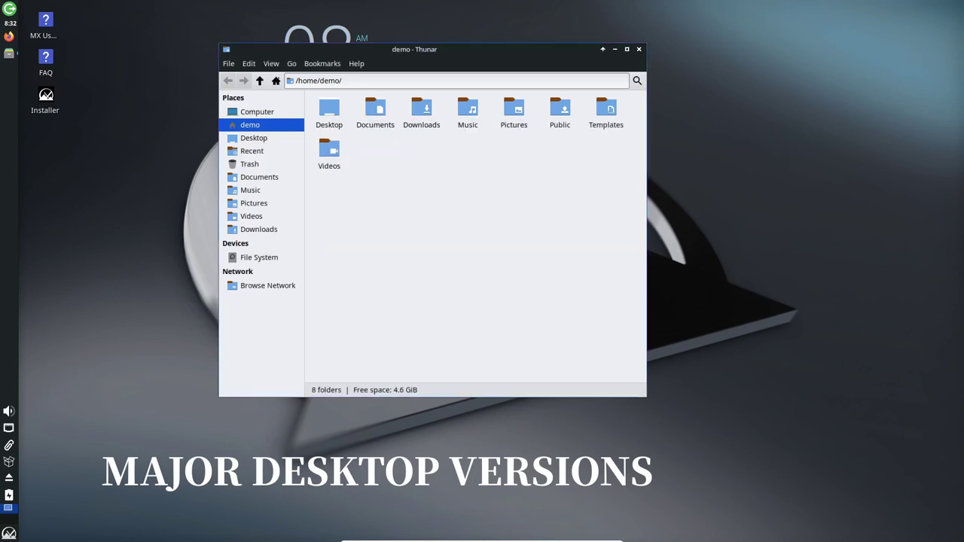
- Widen Thunar's side pane slightly, stretch the window until all home folders fit in one row, and close it
mouse_move(304, 241)
mouse_down()
mouse_move(339, 241)
mouse_move(310, 241)
mouse_up()
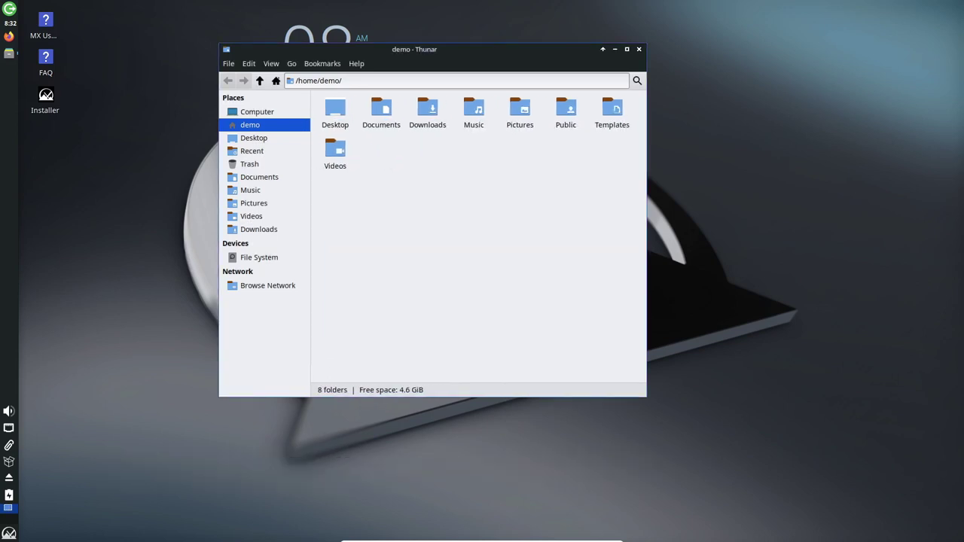
drag(646, 225, 778, 226)
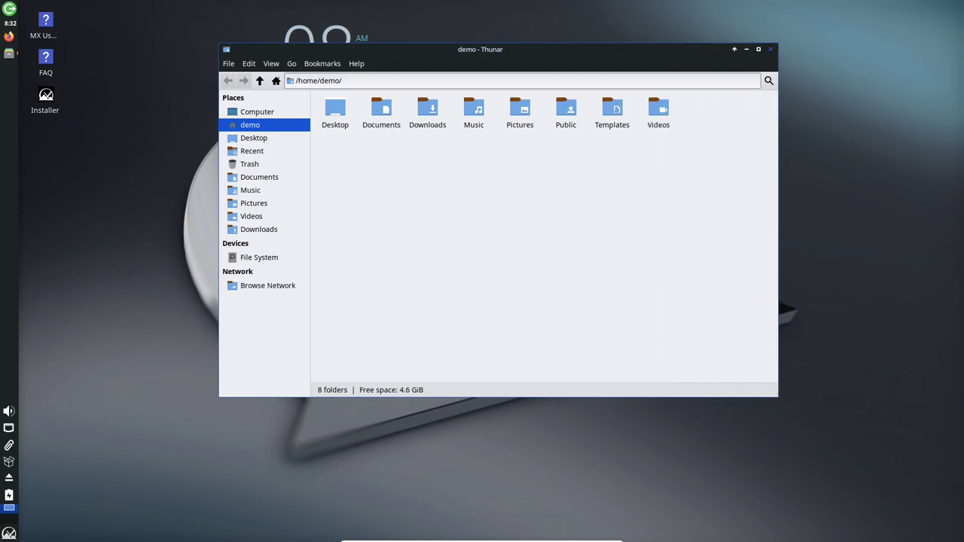
click(771, 49)
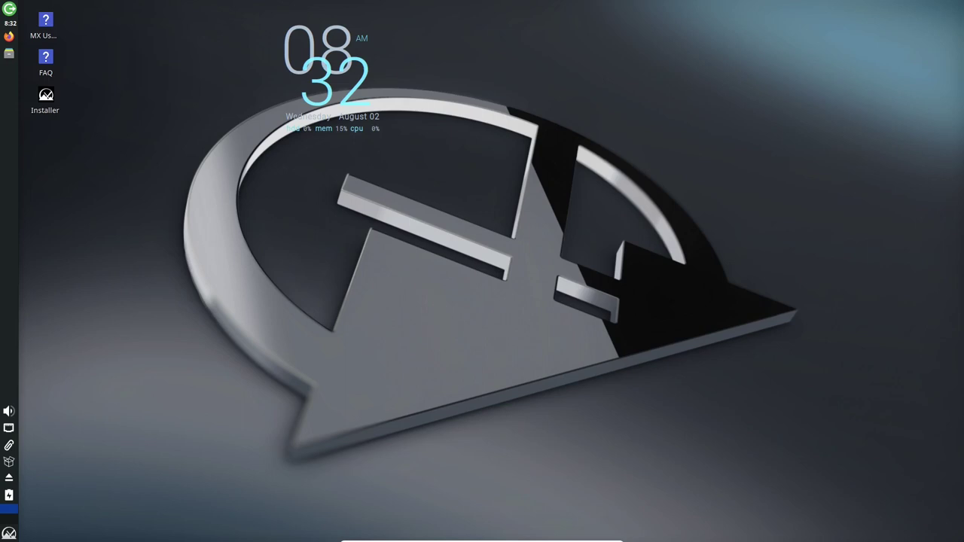
- Show the Accessories category in the applications menu and enlarge the menu window
click(9, 533)
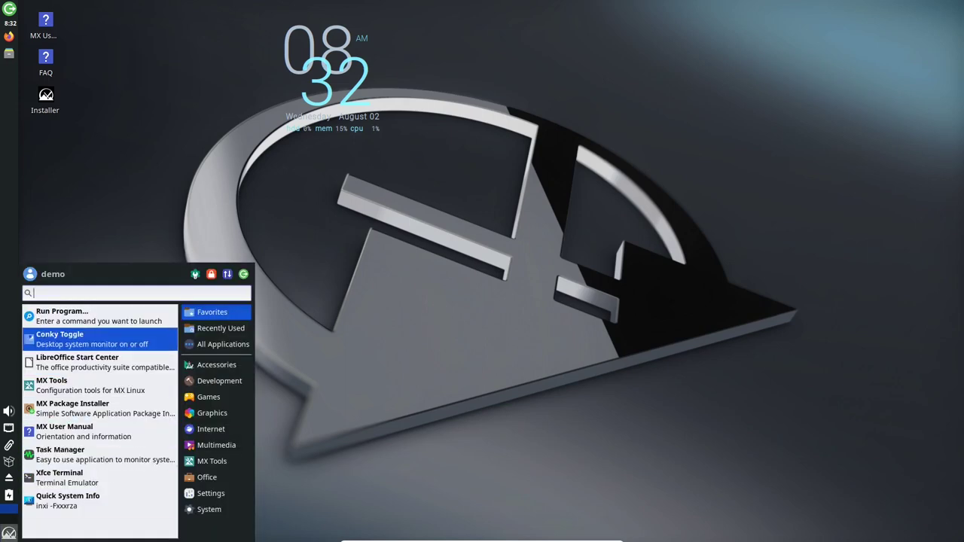
click(217, 344)
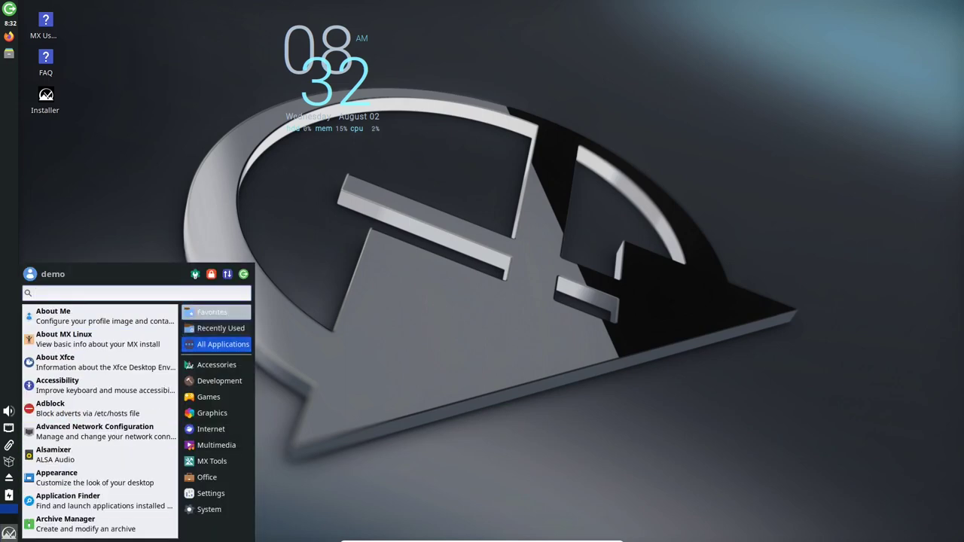
mouse_move(217, 365)
key(Up)
key(Up)
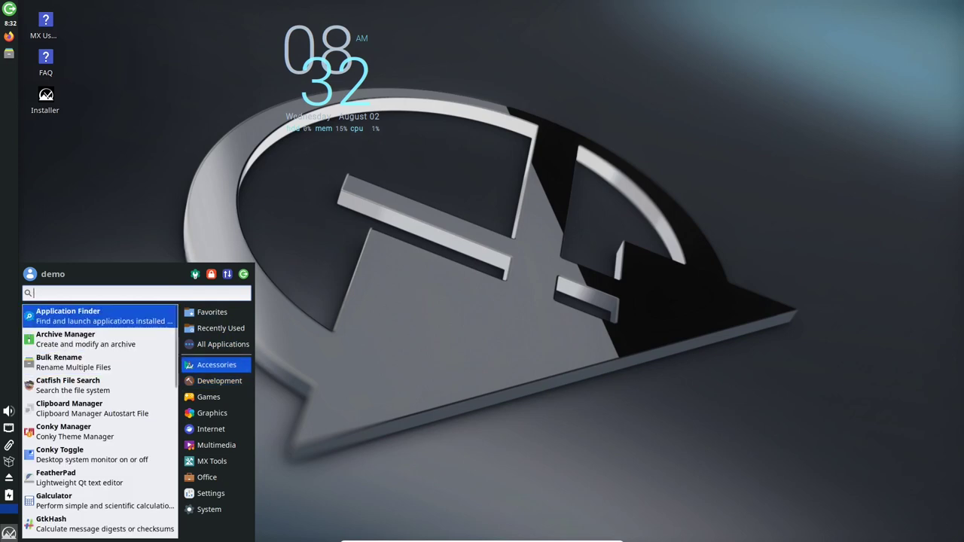
key(Down)
key(Down)
key(Down)
key(Down)
key(Up)
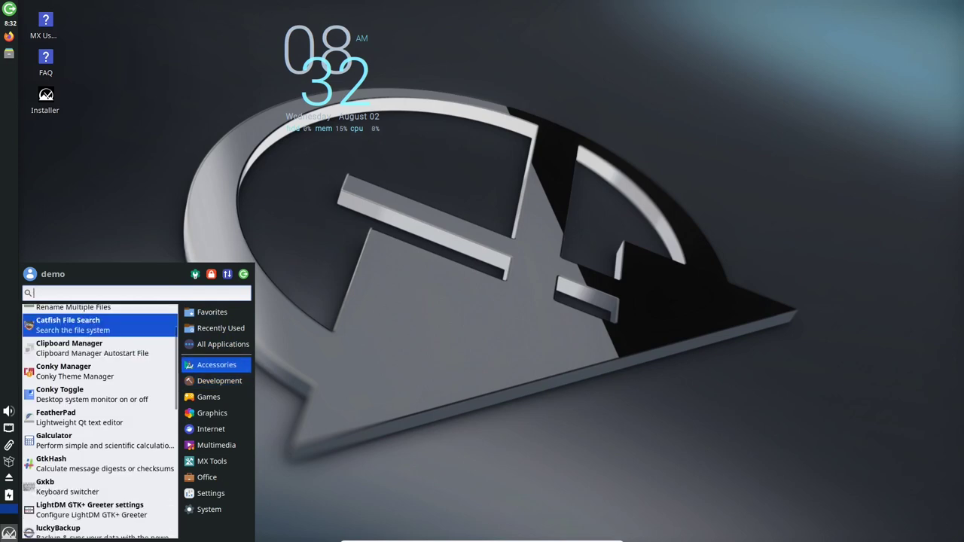
key(Tab)
key(Tab)
drag(254, 264, 405, 233)
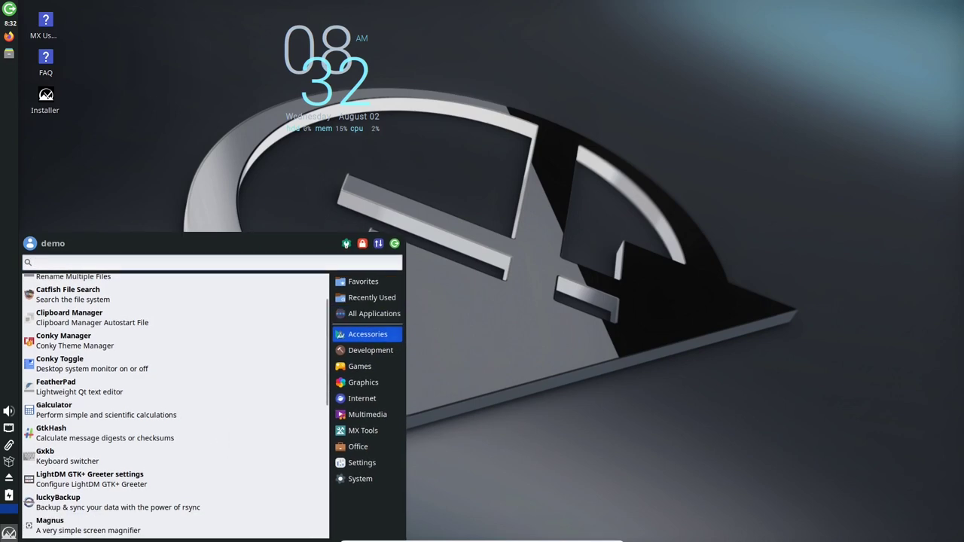
- Look through the Accessories applications and their descriptions, from the file search tool down to Sensor Viewer
key(Down)
key(Down)
key(Down)
key(Down)
key(Down)
key(Down)
key(Down)
key(Down)
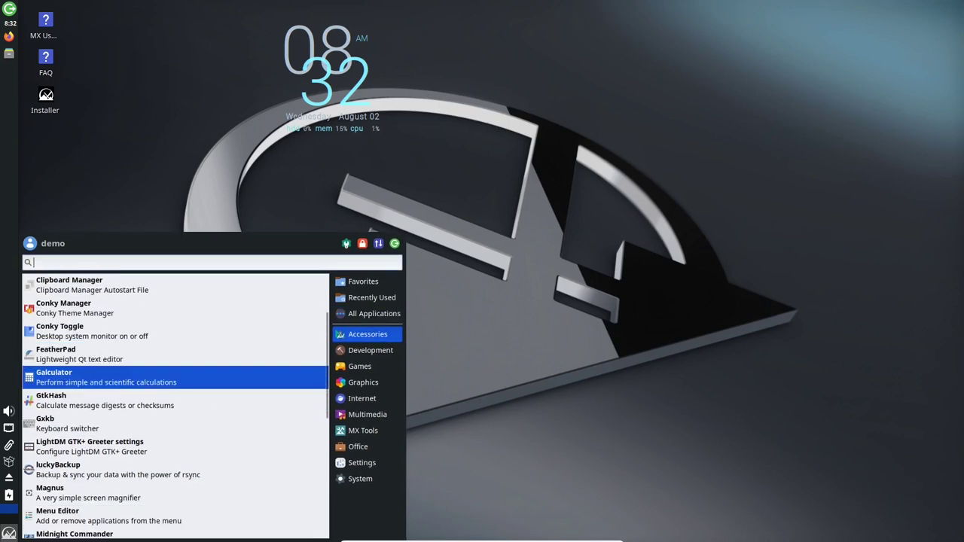
key(Down)
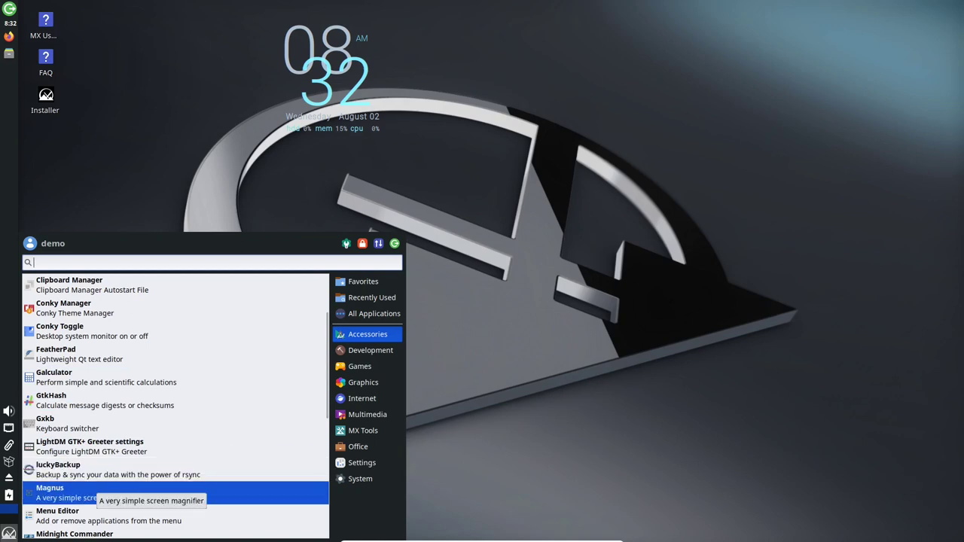
key(Down)
key(Down)
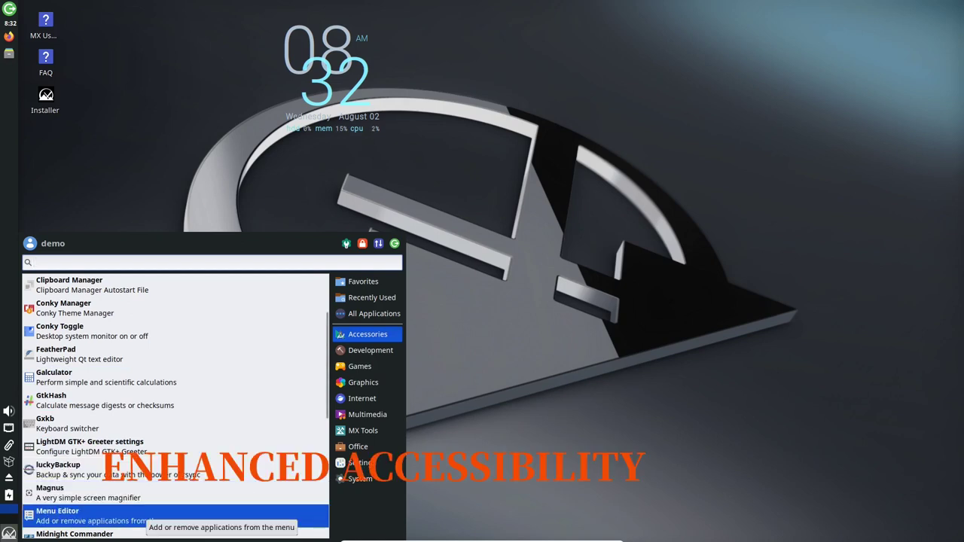
key(Down)
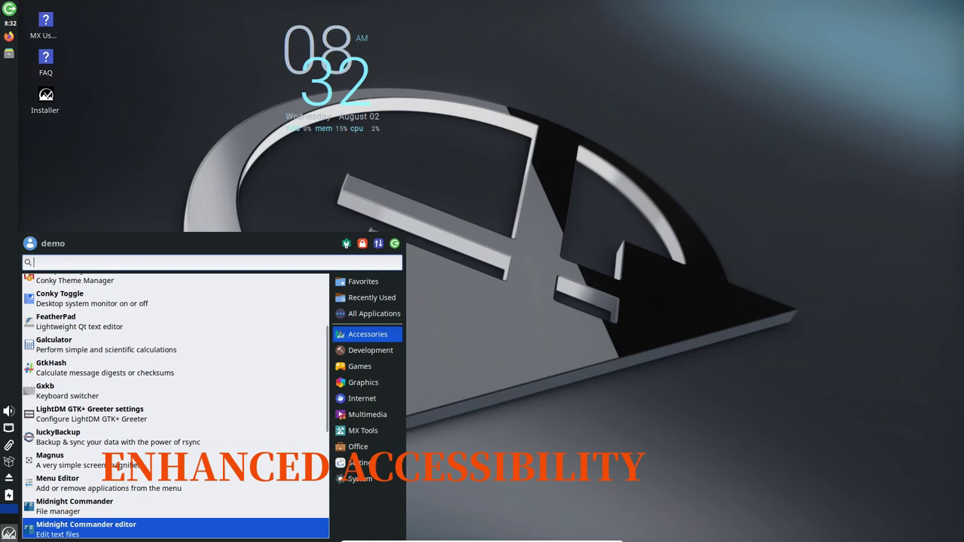
key(Down)
key(Down)
key(Down)
key(Down)
key(Down)
key(Up)
key(Up)
key(Up)
key(Up)
key(Up)
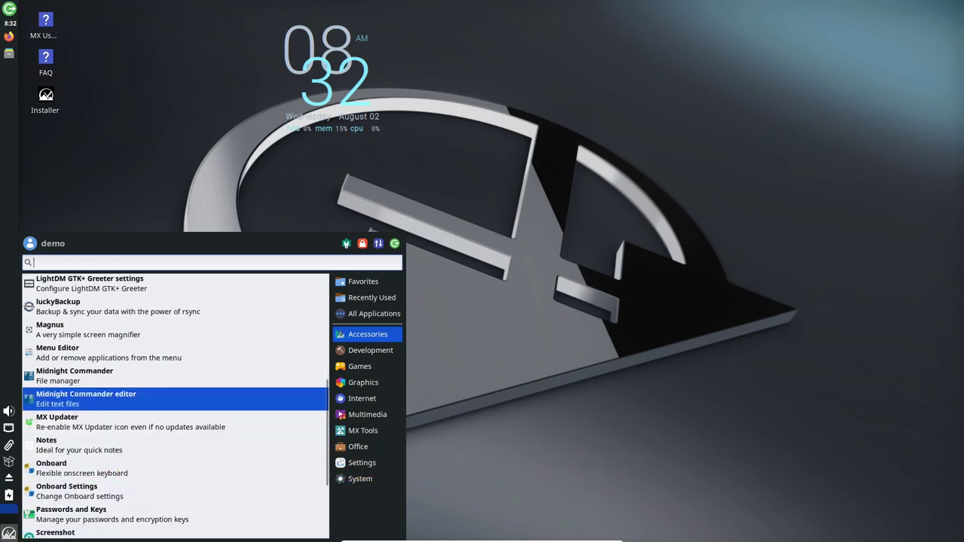
key(Down)
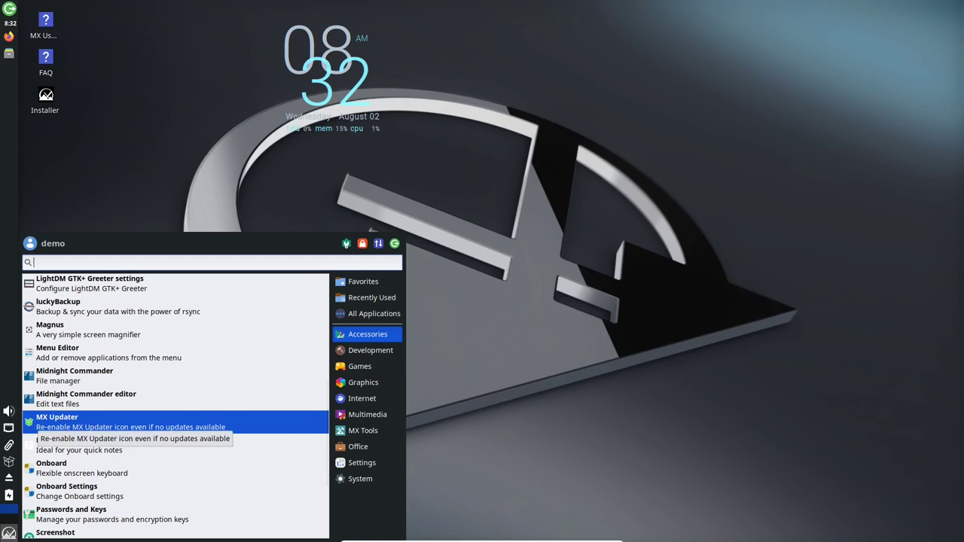
key(Down)
key(Down)
key(Down)
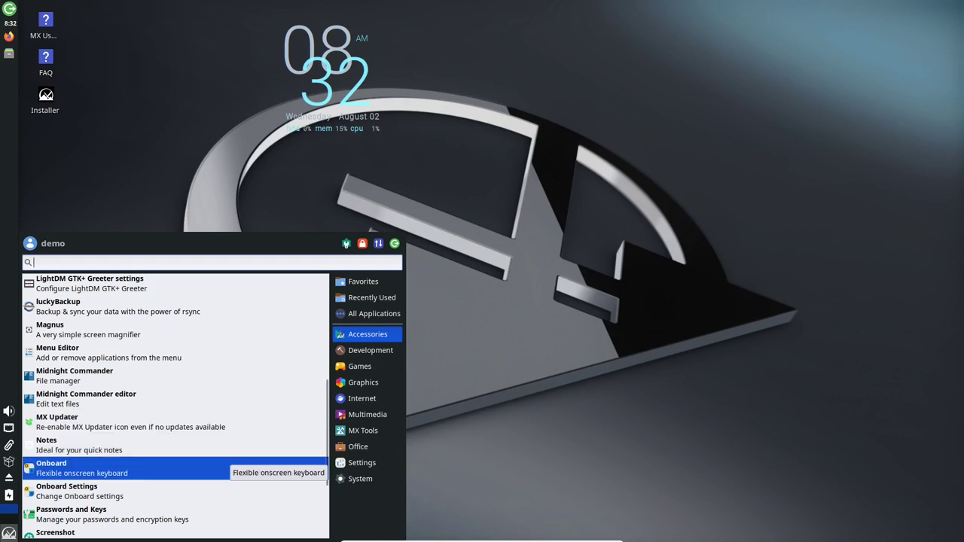
key(Down)
key(Down)
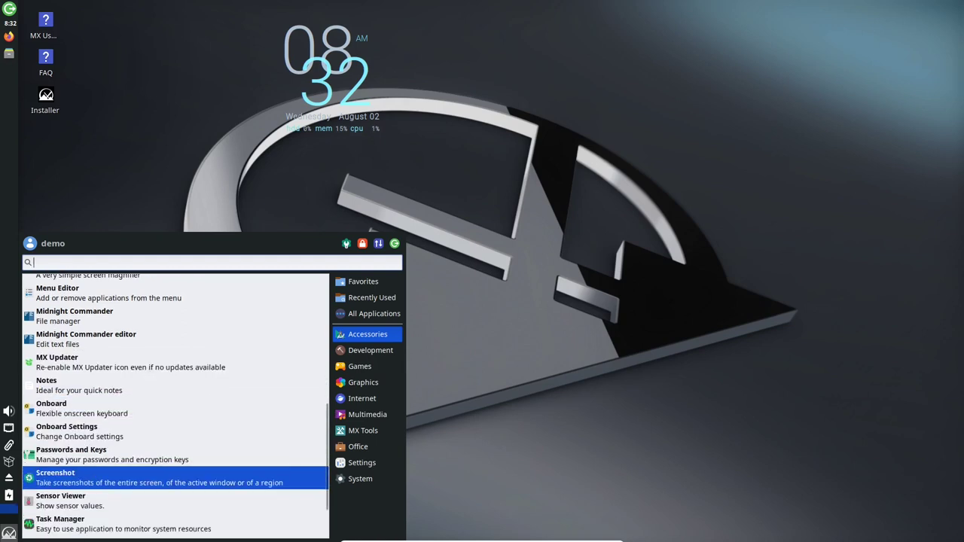
key(Up)
key(Up)
key(Down)
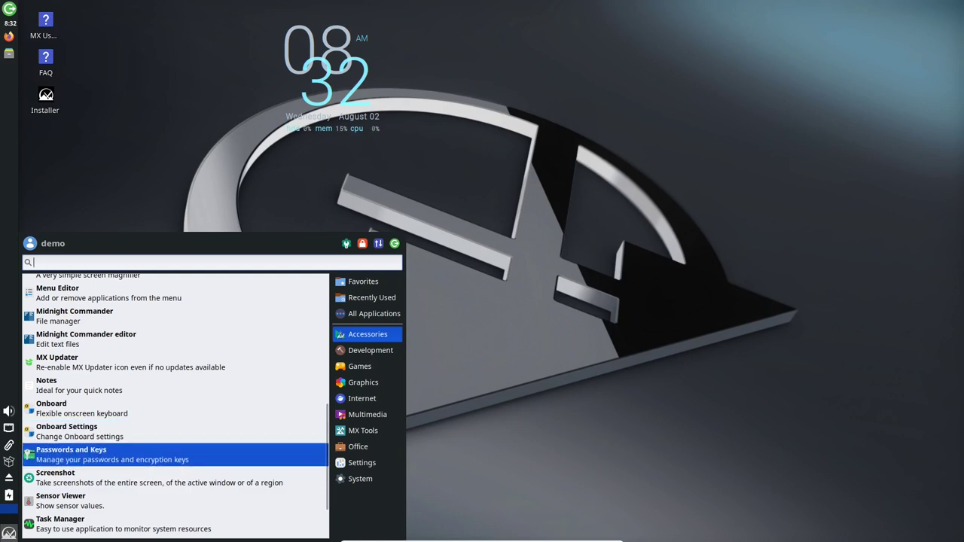
key(Down)
key(Down)
key(Up)
key(Down)
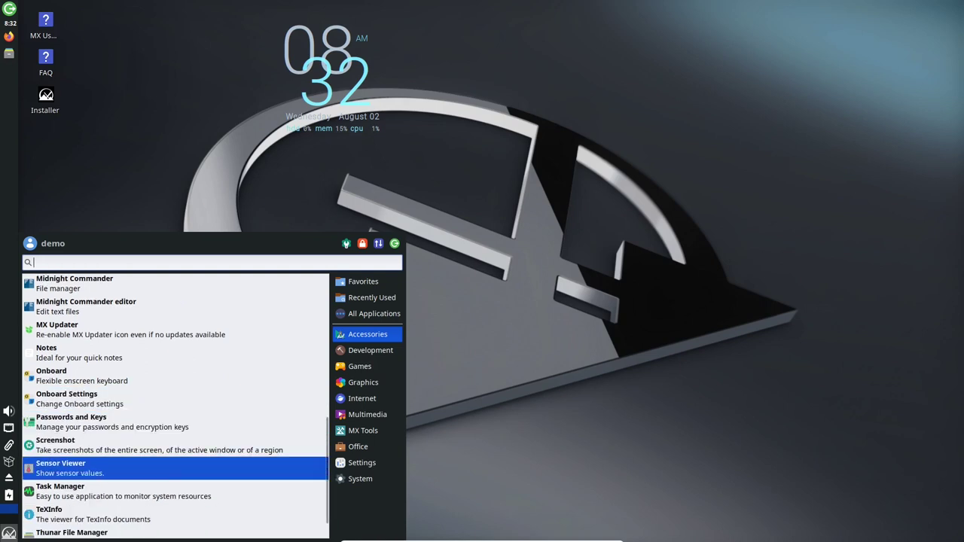
- Launch Task Manager, widen its window to show full task names, and move it toward the middle of the desktop
key(Down)
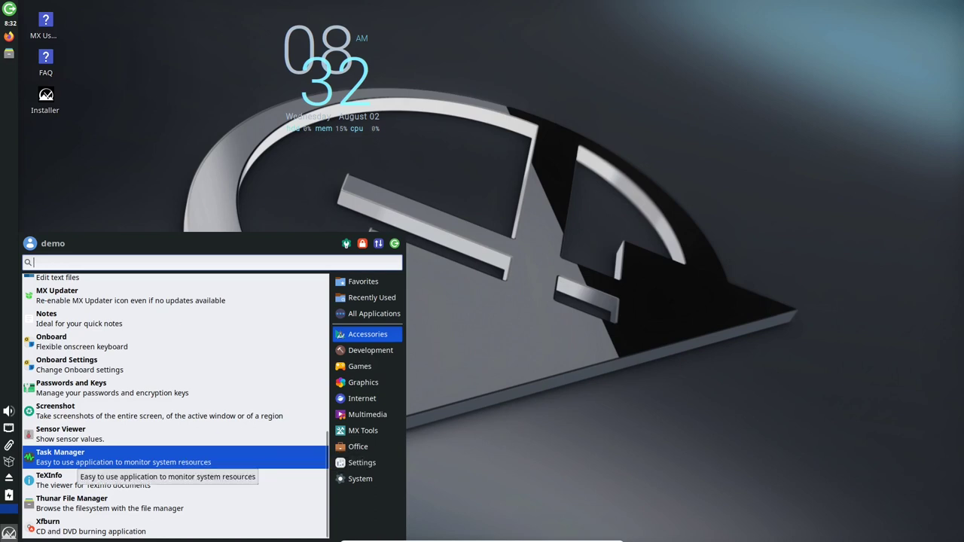
key(Return)
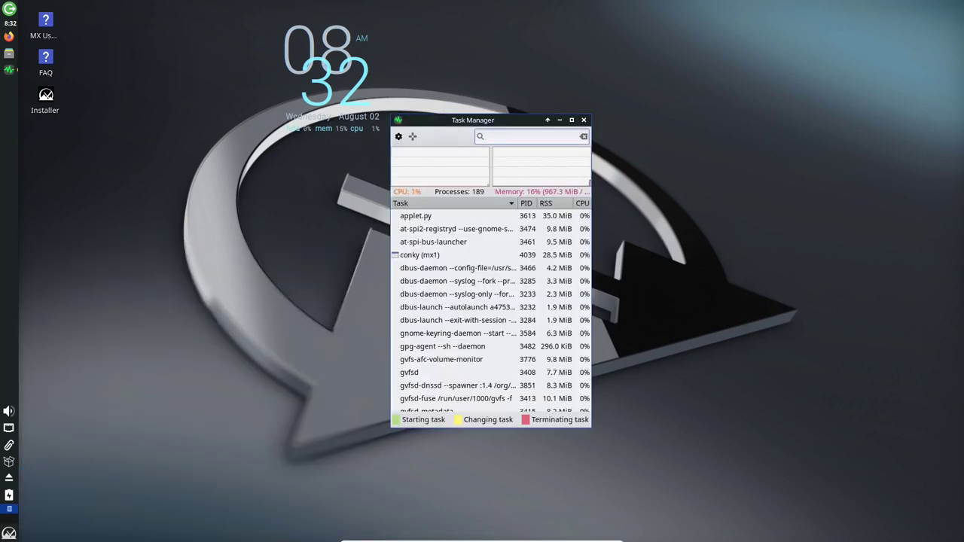
drag(592, 273, 884, 273)
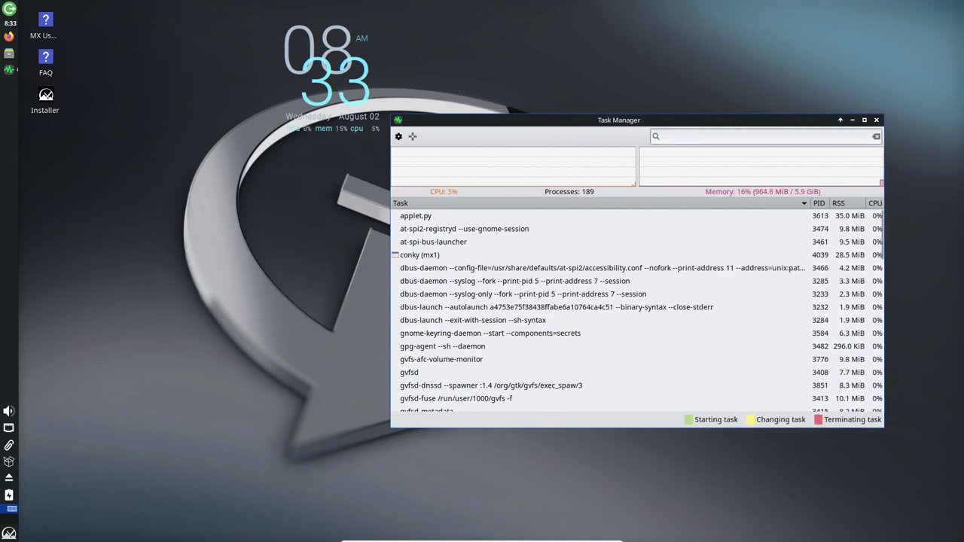
drag(619, 121, 468, 124)
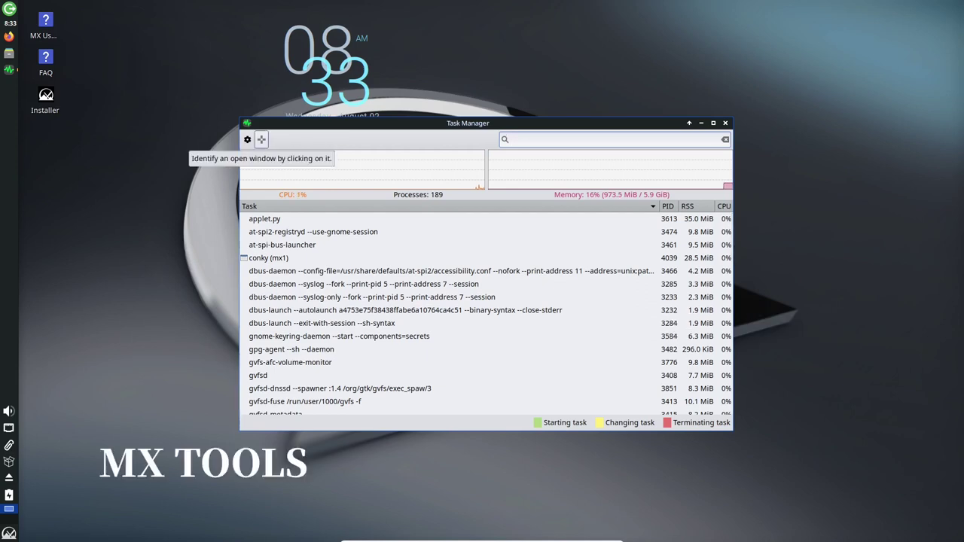
- Open the Task Manager settings and review the Columns and General options
click(247, 139)
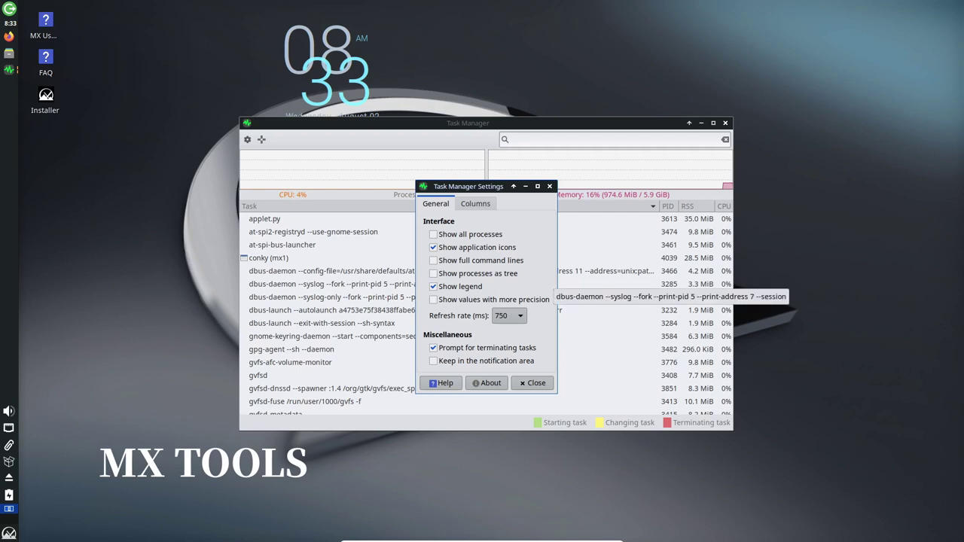
click(475, 204)
click(436, 204)
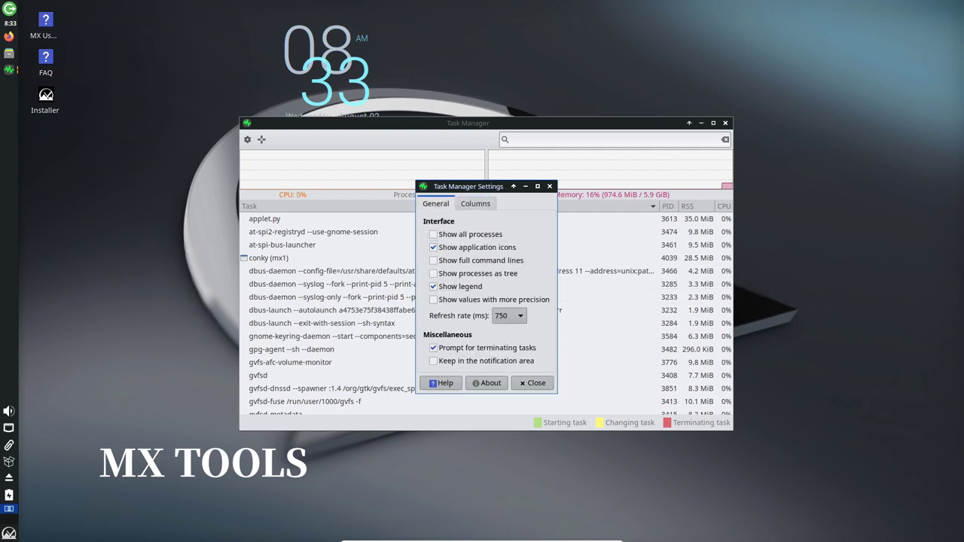
- View the About information for Task Manager, then close its settings and the Task Manager window
click(487, 383)
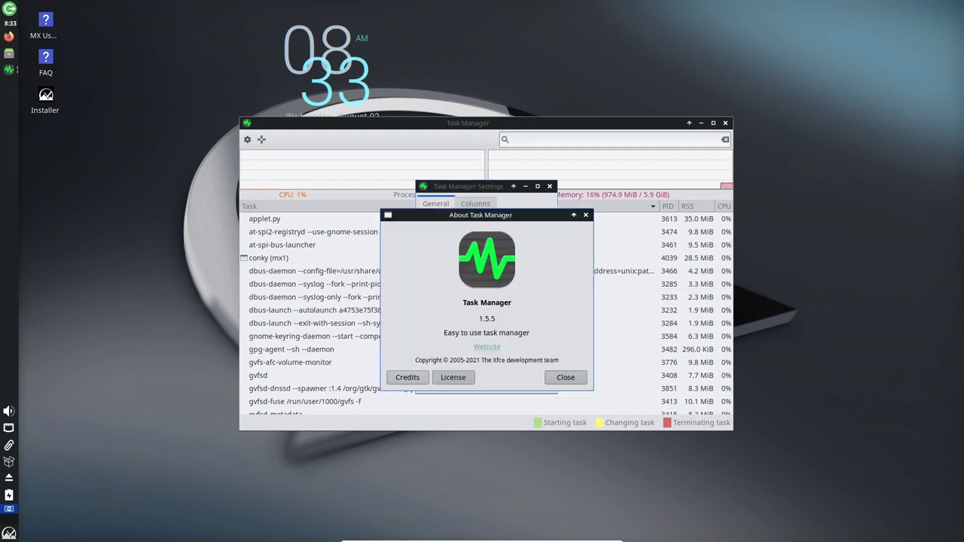
click(566, 377)
click(532, 383)
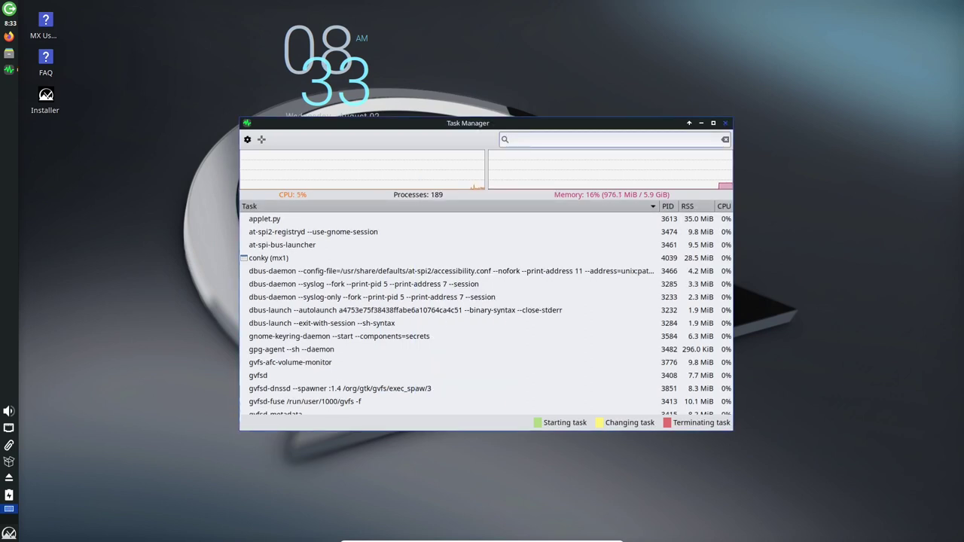
key(Escape)
- Browse the Development, Games, Graphics, Internet and Multimedia categories in the applications menu
click(9, 533)
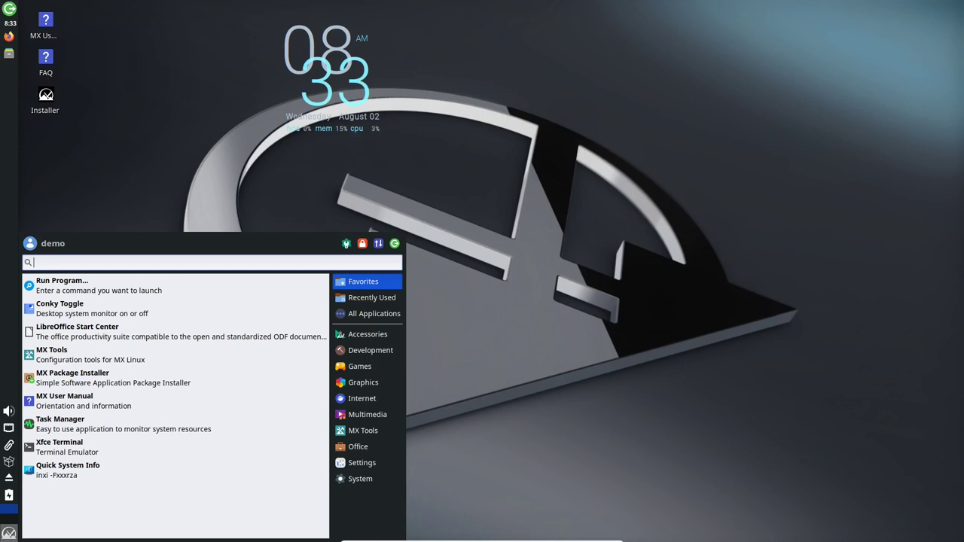
mouse_move(369, 350)
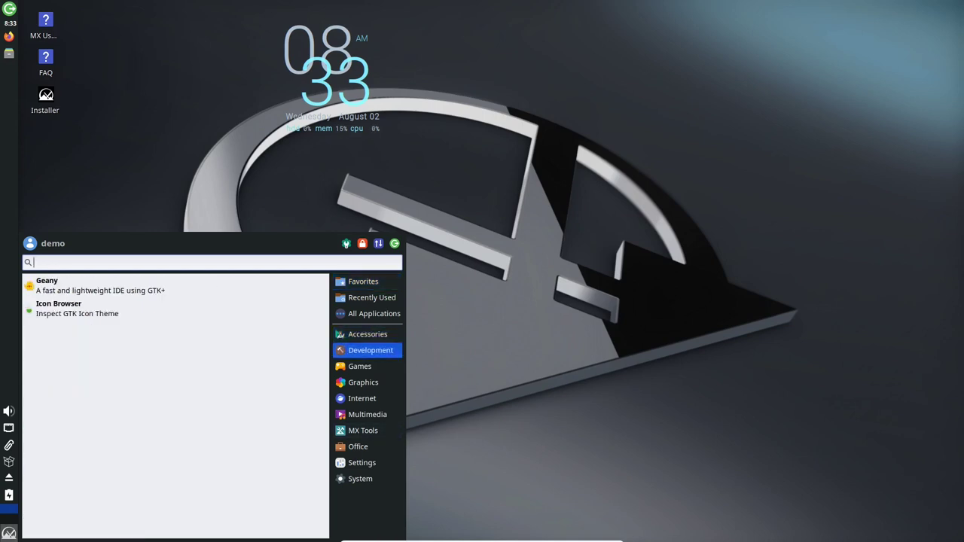
mouse_move(367, 366)
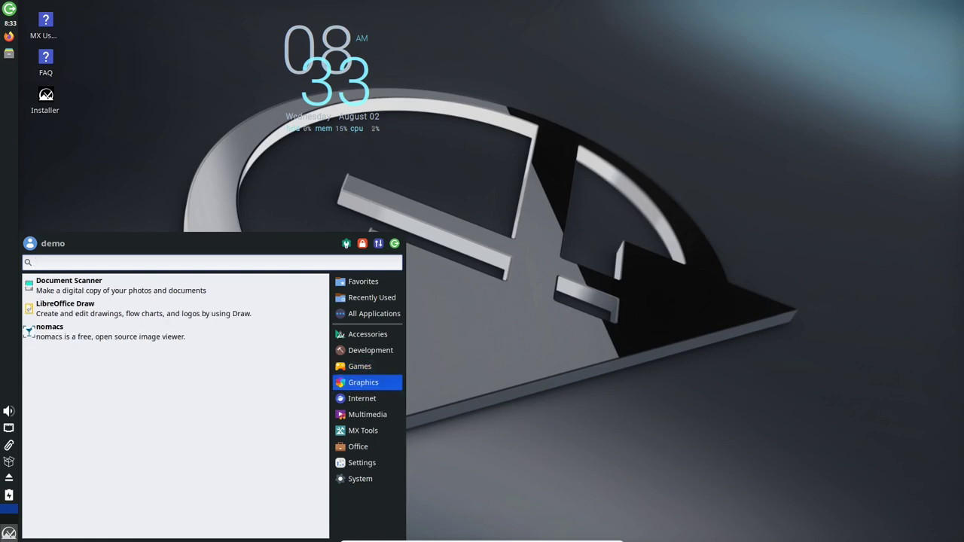
click(362, 398)
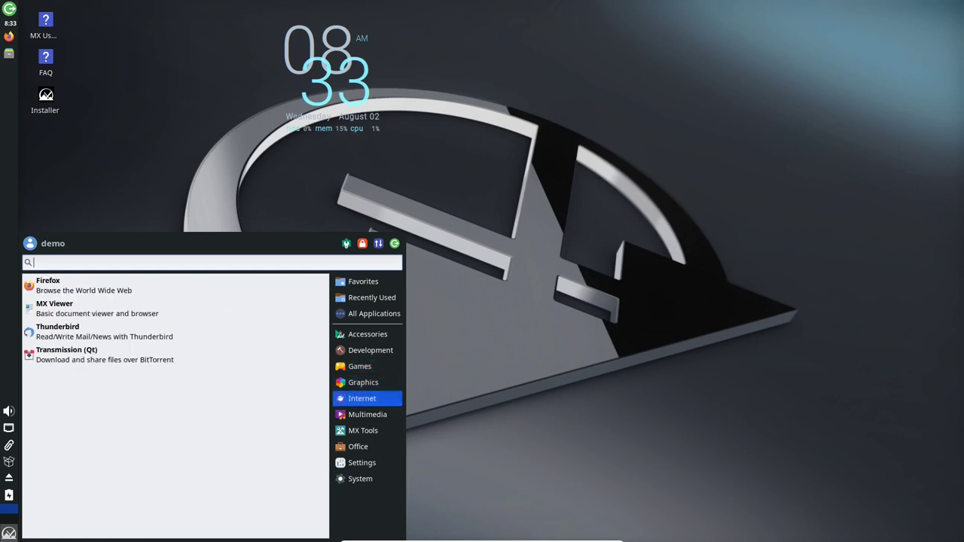
mouse_move(368, 415)
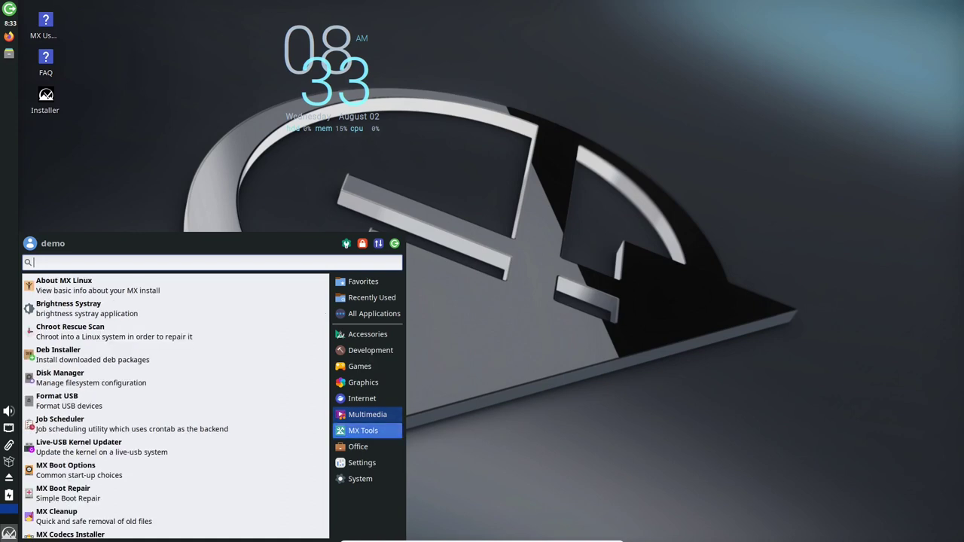
- Look through the MX Tools category and its descriptions, from About MX Linux down to MX Package Installer
key(Up)
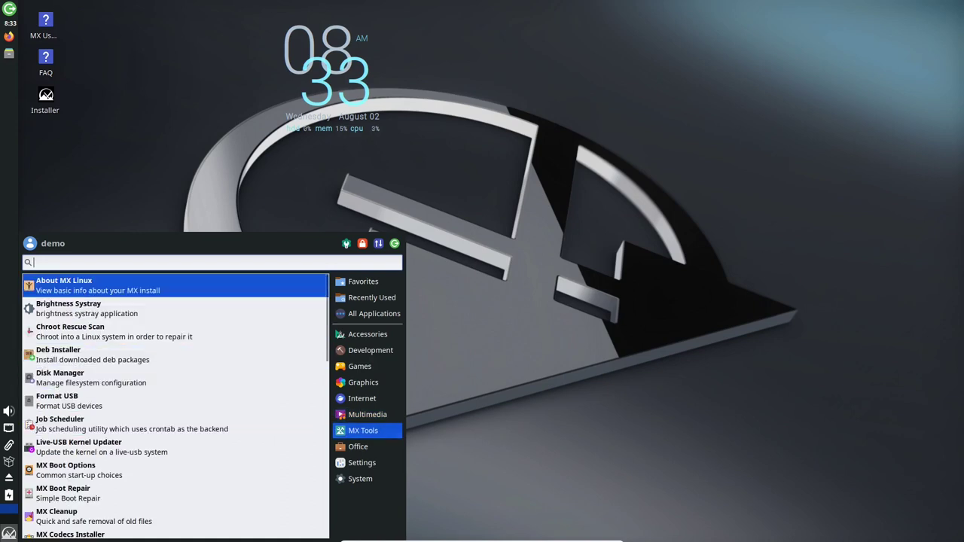
key(Down)
key(Down)
key(Down)
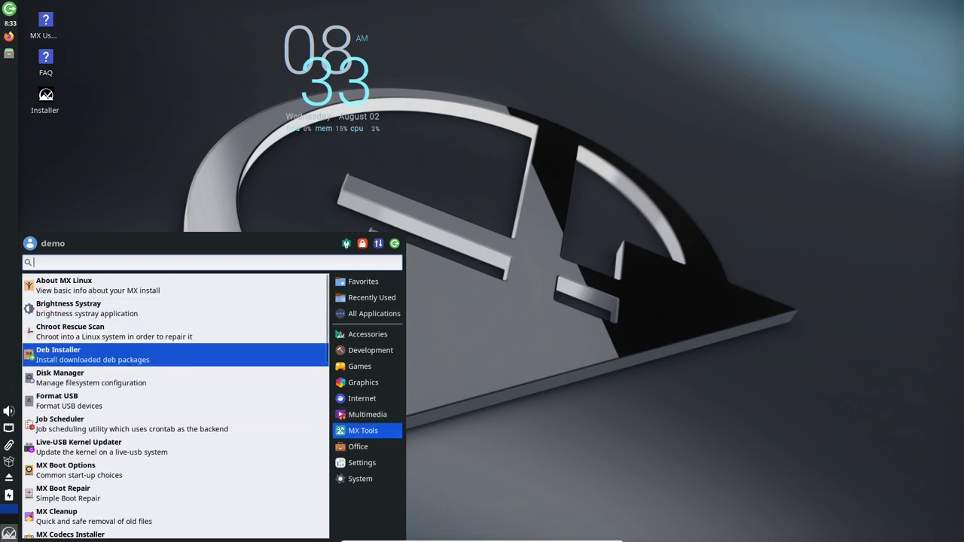
key(Down)
key(Down)
key(Down)
key(Down)
key(Down)
key(Down)
key(Down)
key(Down)
key(Down)
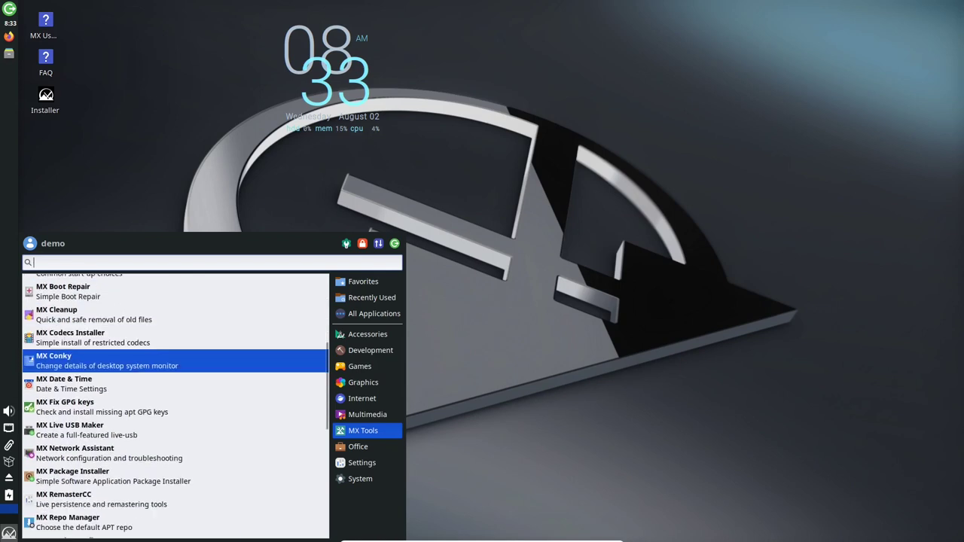
key(Down)
key(Down)
key(Down)
key(Down)
key(Down)
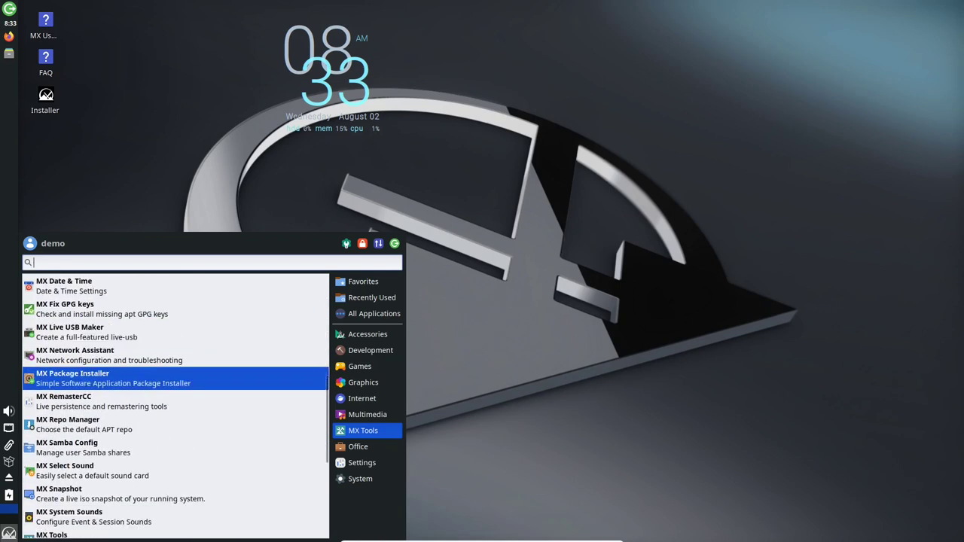
- Launch MX RemasterCC and view its About information, then return to its main window
key(Down)
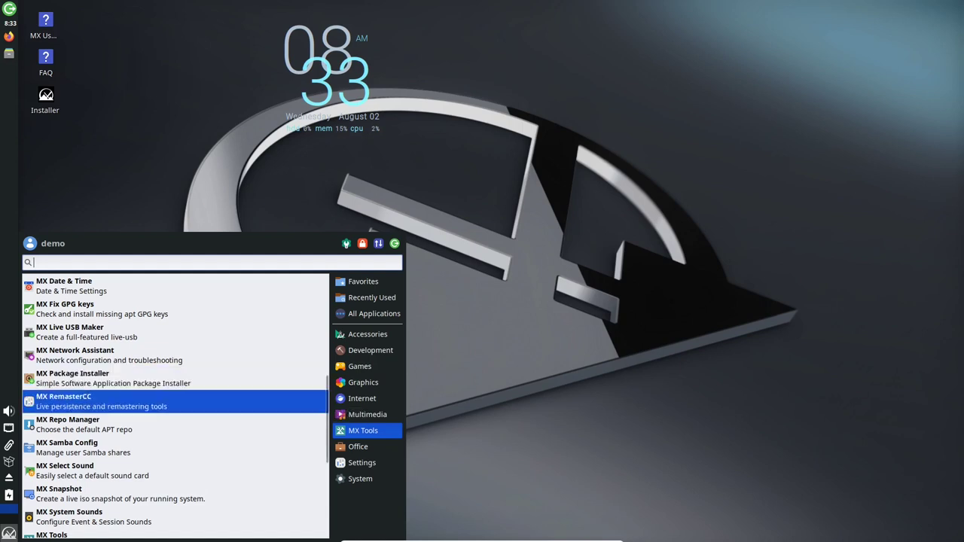
key(Return)
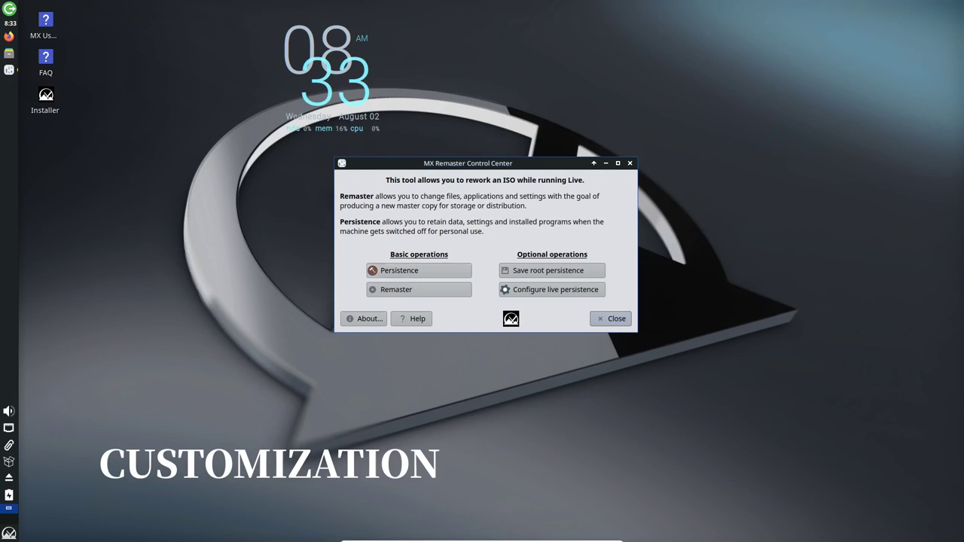
click(364, 318)
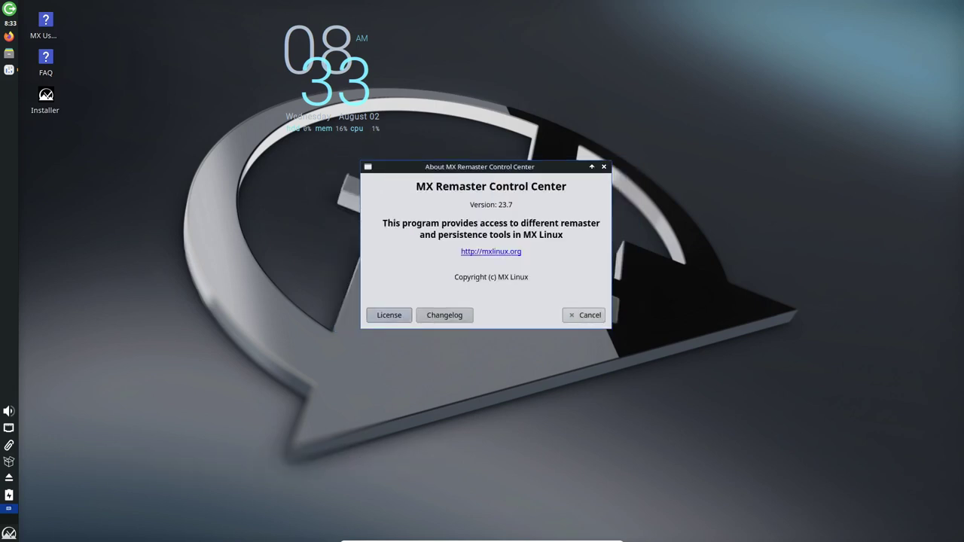
click(584, 315)
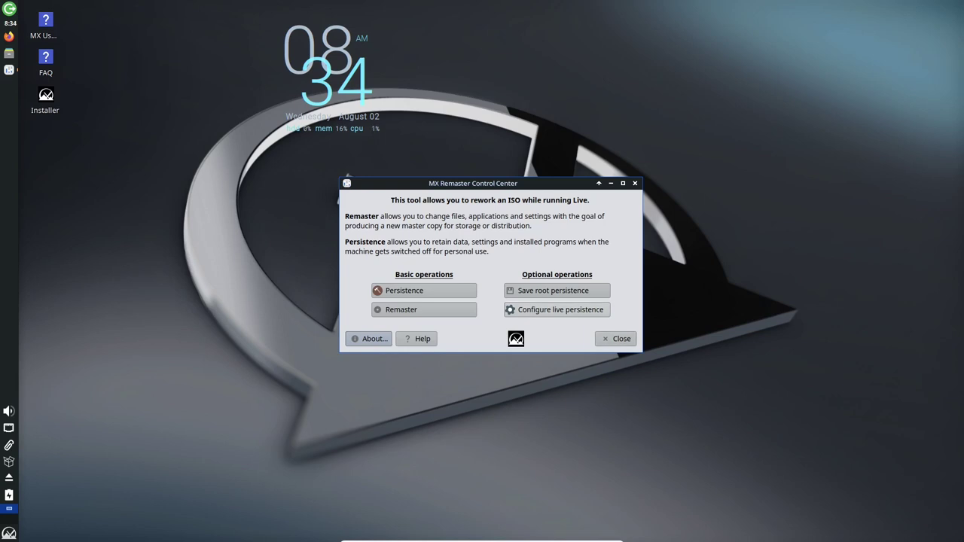
- Try to open the live persistence configuration, cancel the authentication request and close the MX Remaster Control Center
click(557, 309)
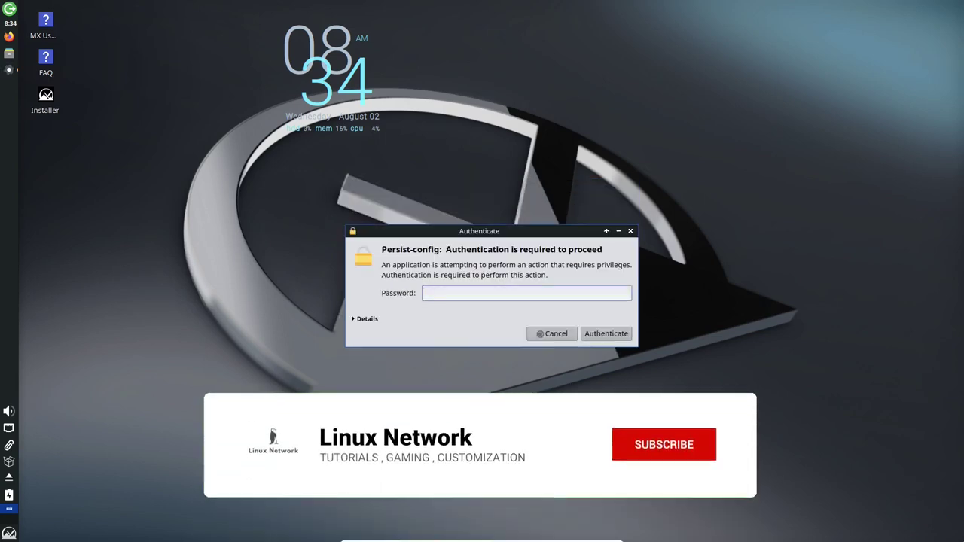
click(553, 333)
click(635, 183)
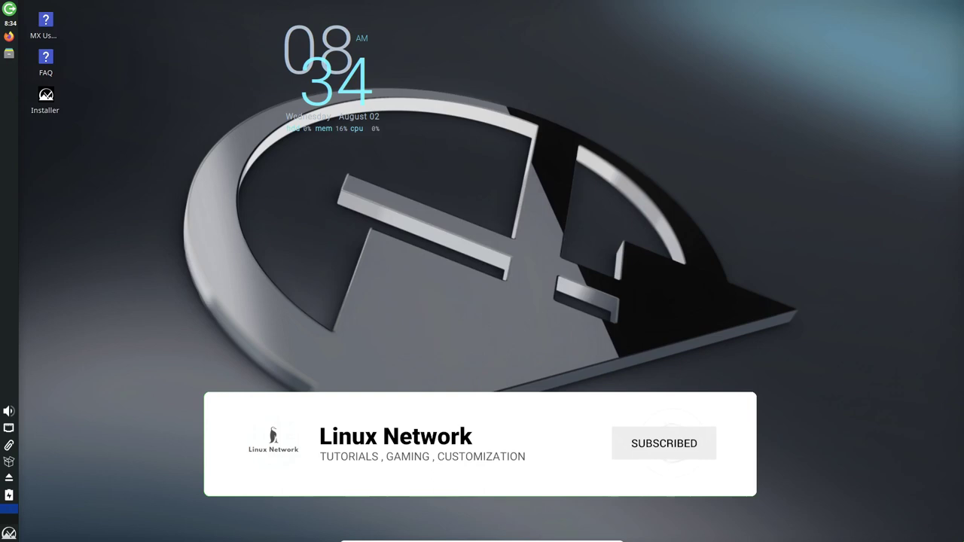
- Launch the MX Tools application from the MX Tools category of the applications menu
click(10, 533)
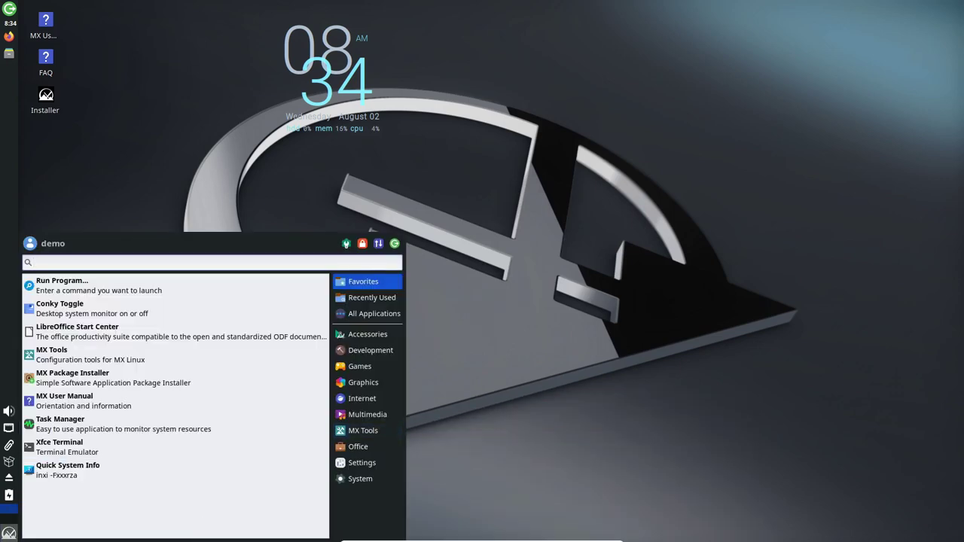
mouse_move(367, 383)
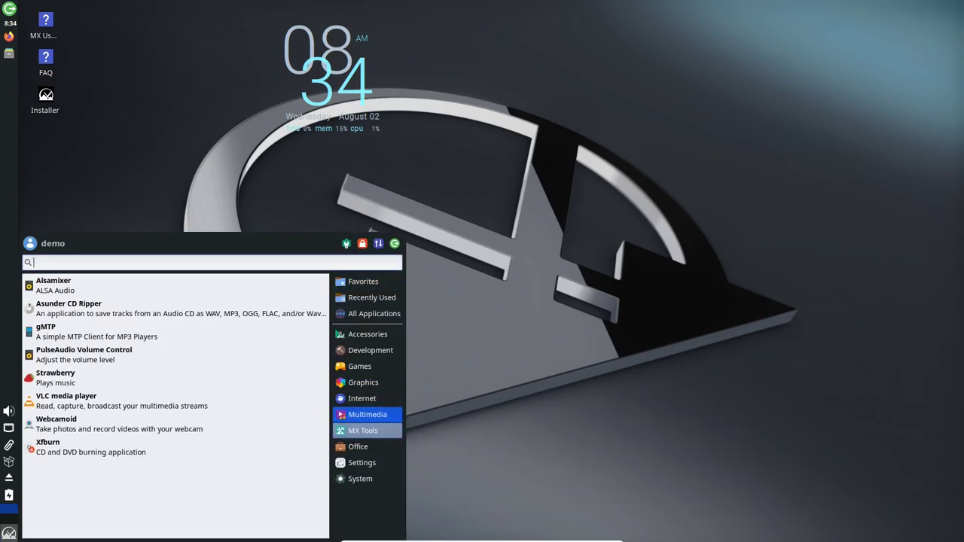
scroll(173, 435, down, 10)
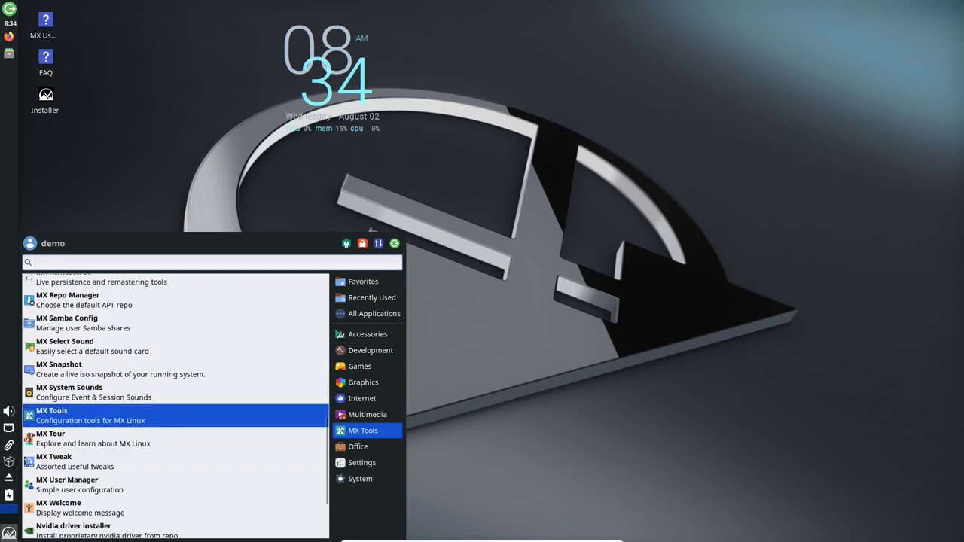
click(226, 415)
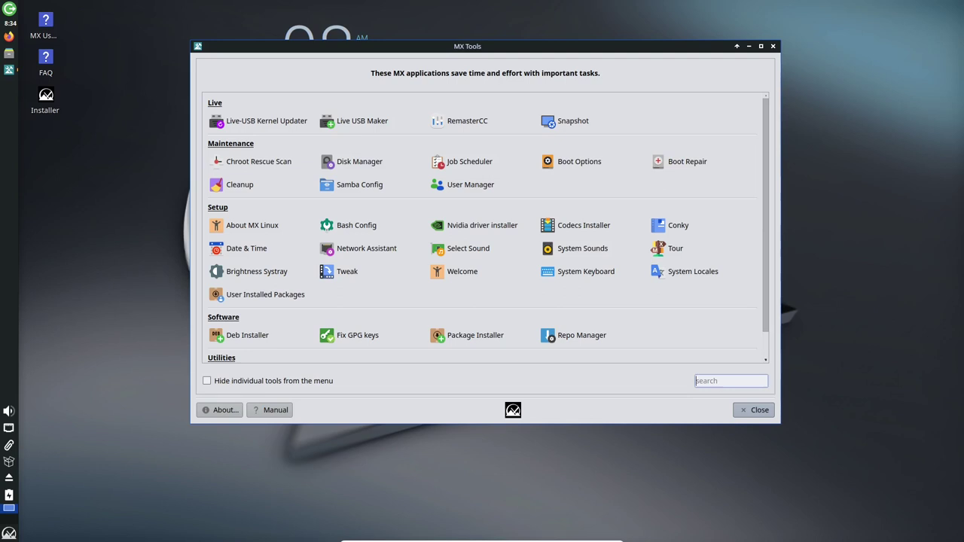
- View the About information for MX Tools and look over its tool list down to the Utilities section
click(220, 411)
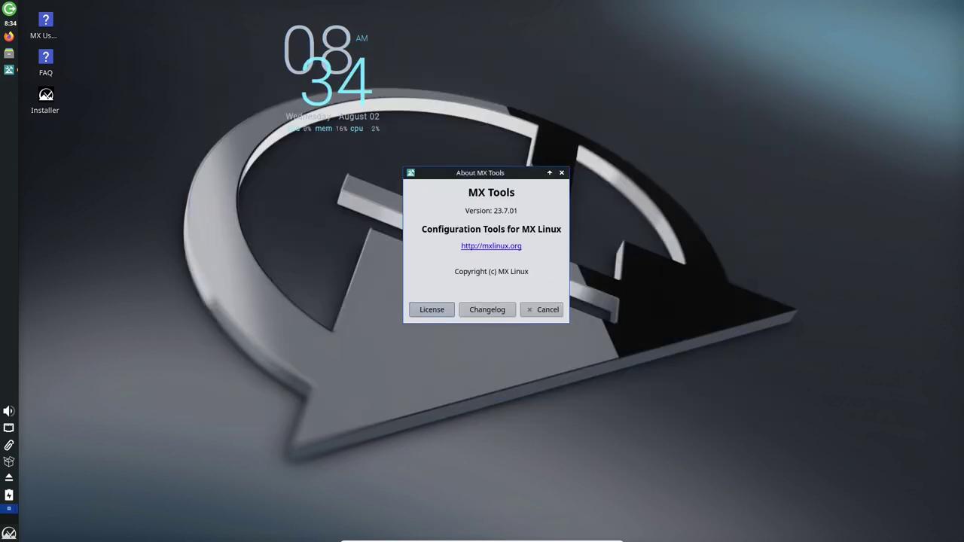
click(542, 309)
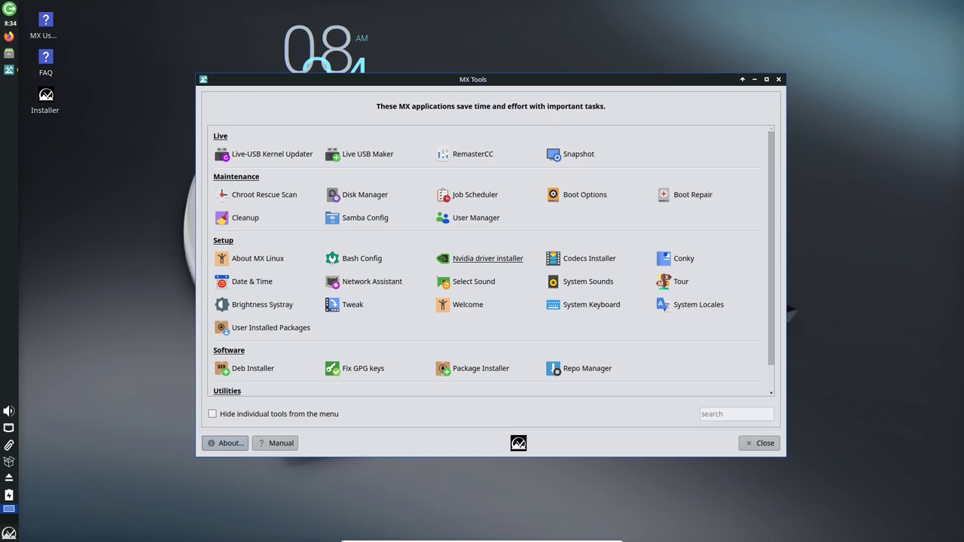
scroll(684, 258, down, 1)
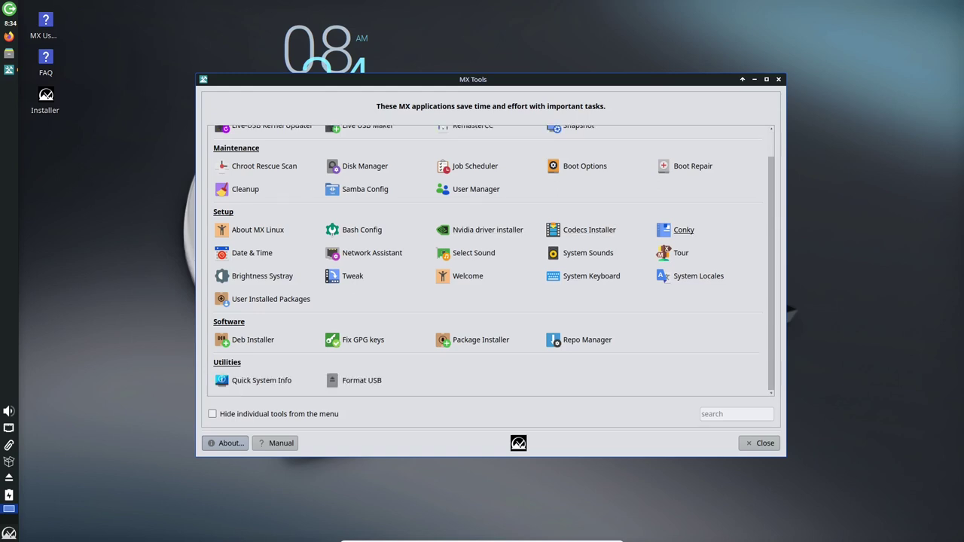
- Open the Tweak tool and set the application theme to mx-comfort-dark
click(353, 276)
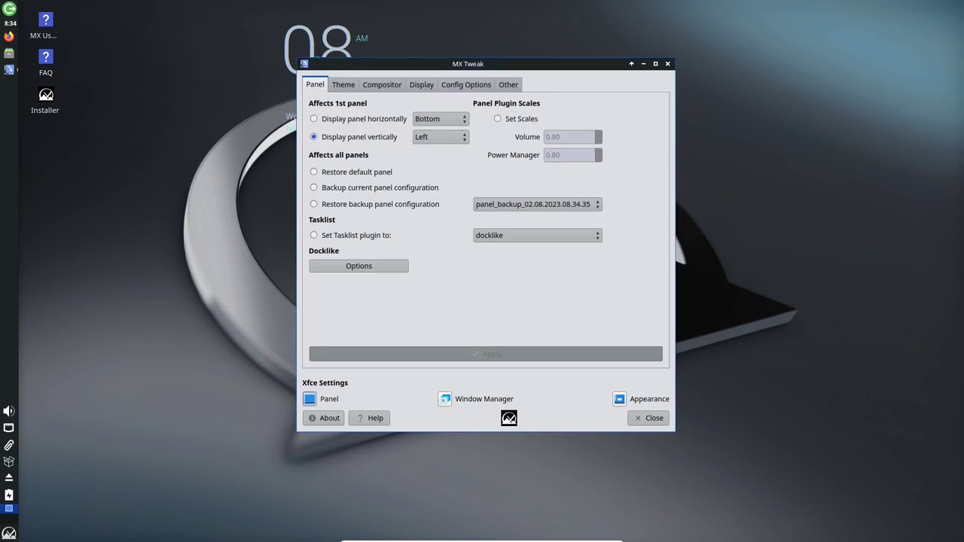
click(343, 84)
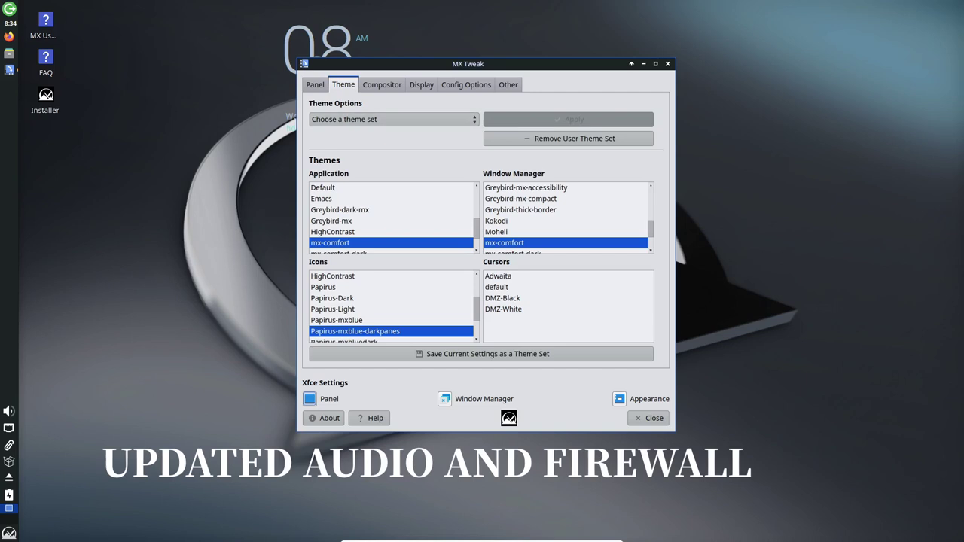
scroll(391, 217, down, 1)
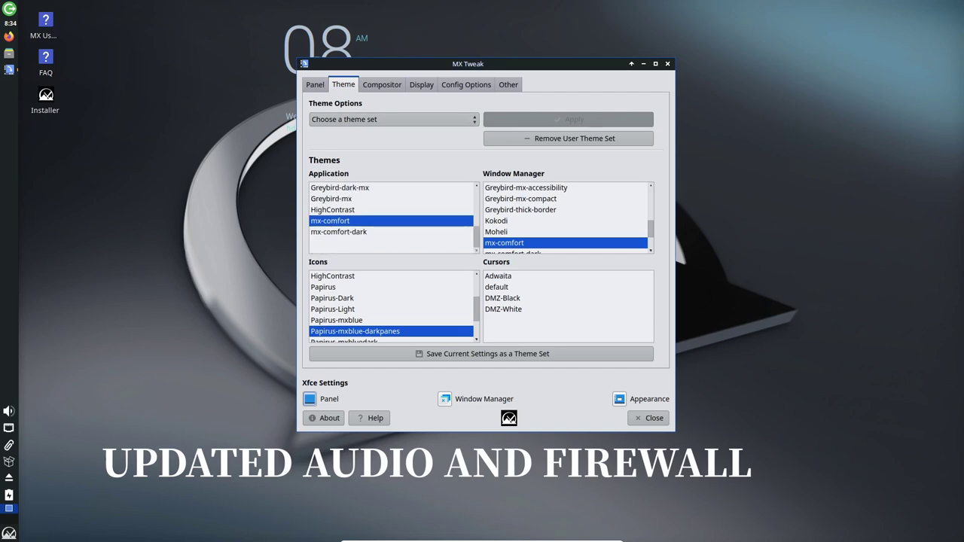
click(339, 231)
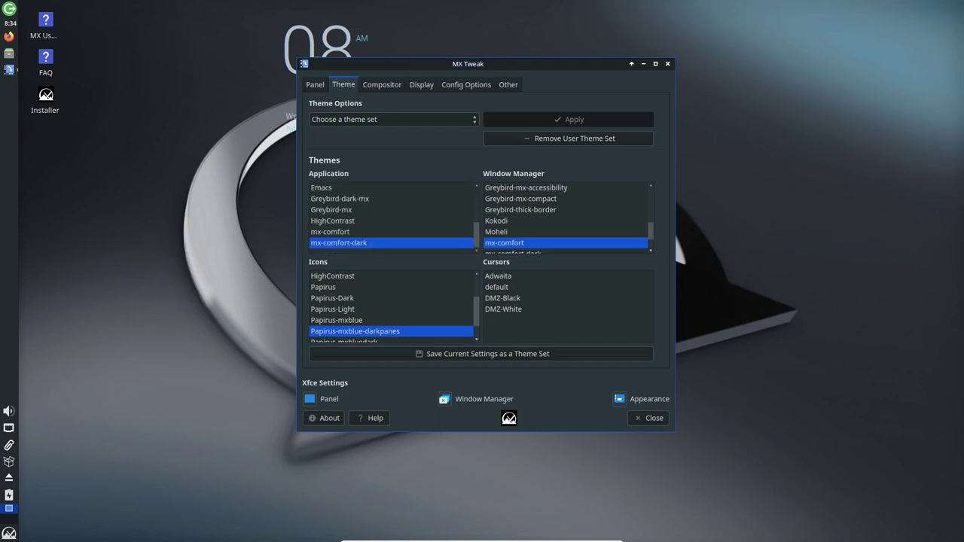
- Look through the icon themes and the available theme sets without choosing a different one
scroll(391, 307, down, 1)
scroll(391, 307, up, 1)
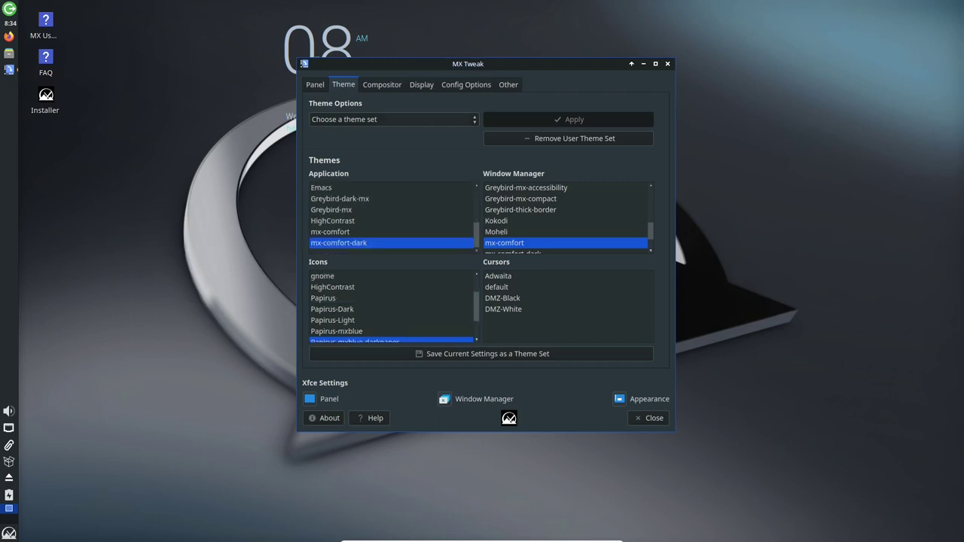
click(394, 119)
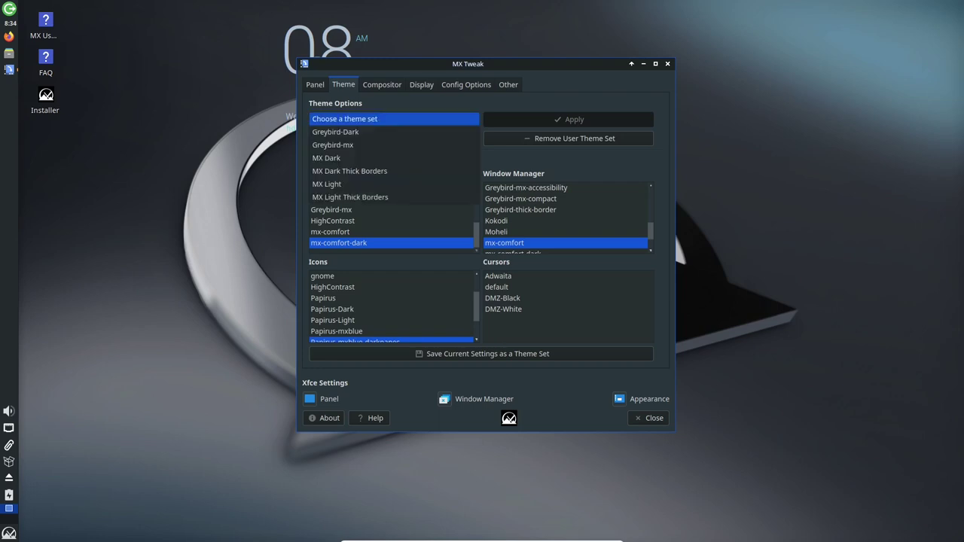
key(Down)
key(Down)
key(Down)
key(Down)
key(Down)
key(Down)
key(Up)
key(Up)
key(Up)
key(Up)
key(Up)
key(Up)
key(Escape)
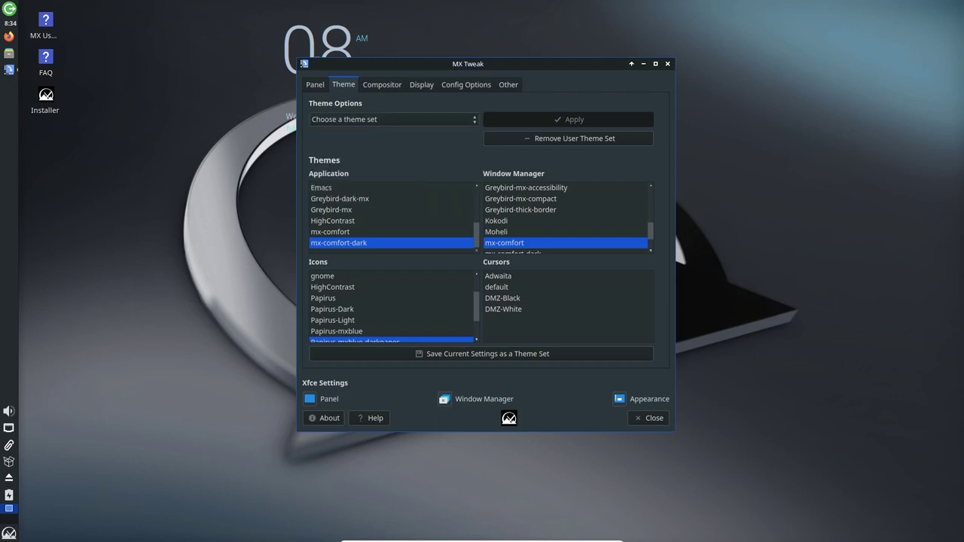
- Review the Display and Config Options settings in MX Tweak, then close it to return to MX Tools
key(ctrl+Tab)
key(ctrl+Tab)
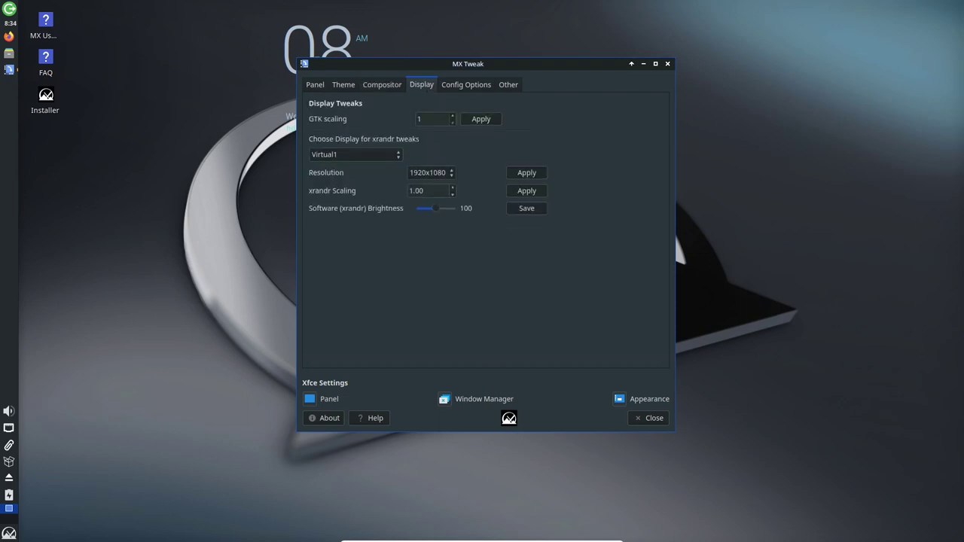
key(ctrl+Tab)
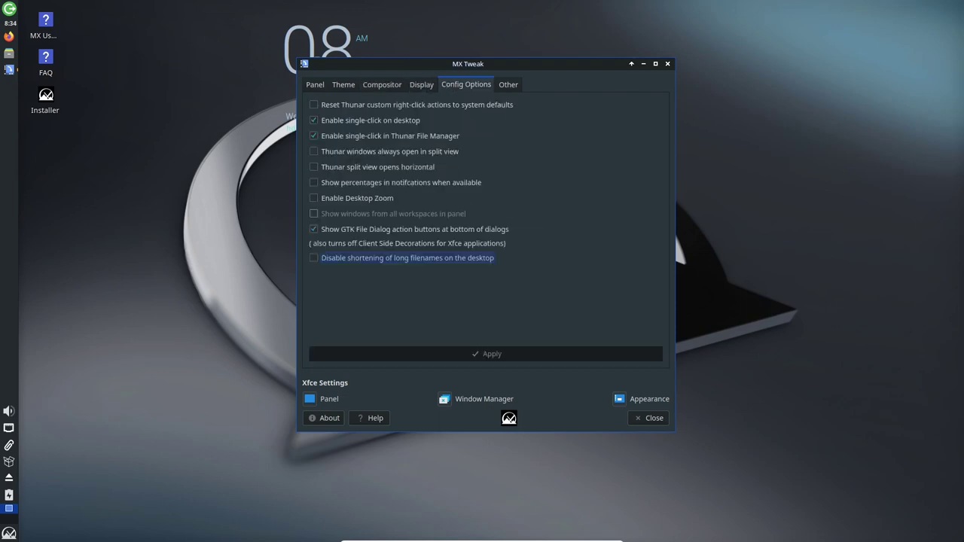
key(ctrl+Tab)
key(ctrl+Tab)
key(ctrl+Tab)
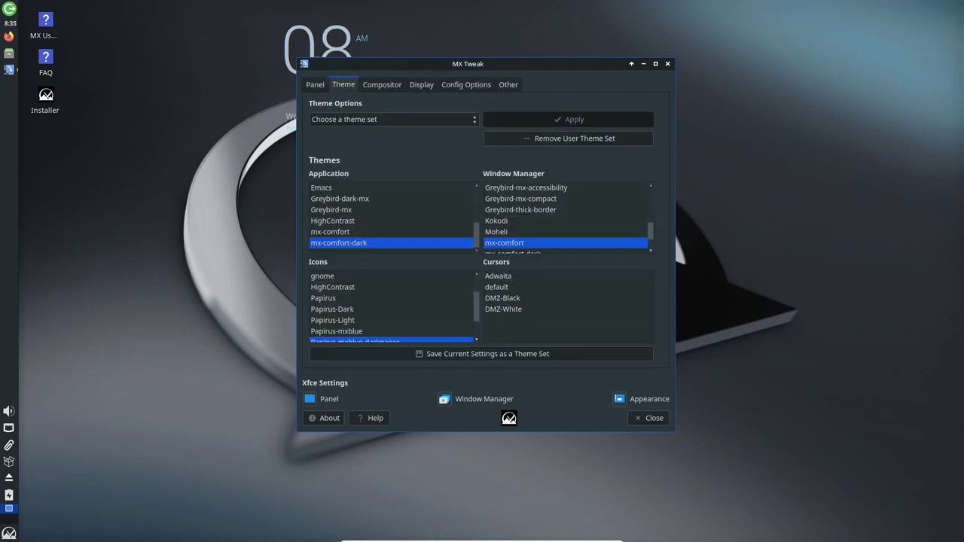
click(648, 418)
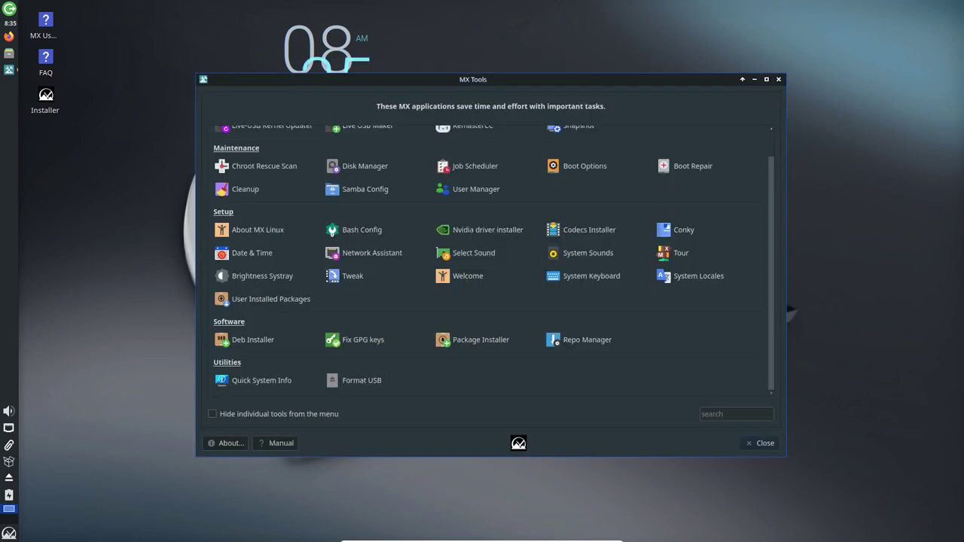
- Look over the Select Sound tool and the MX Conky settings, closing each one to return to MX Tools
click(474, 253)
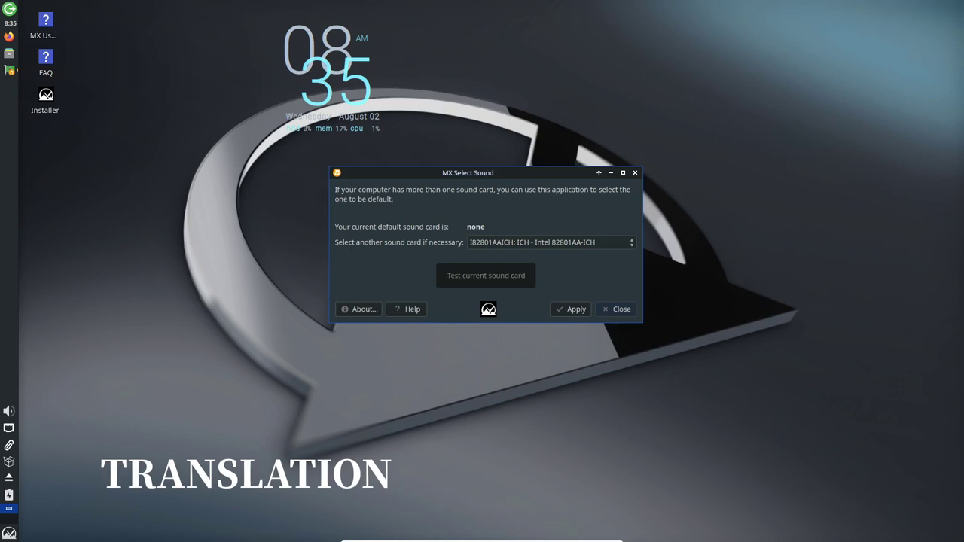
key(alt+F4)
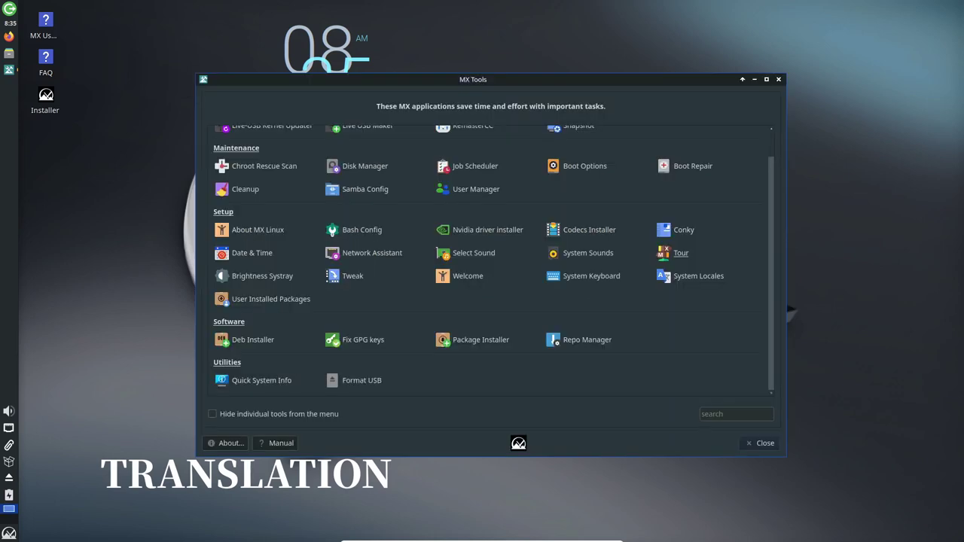
key(Up)
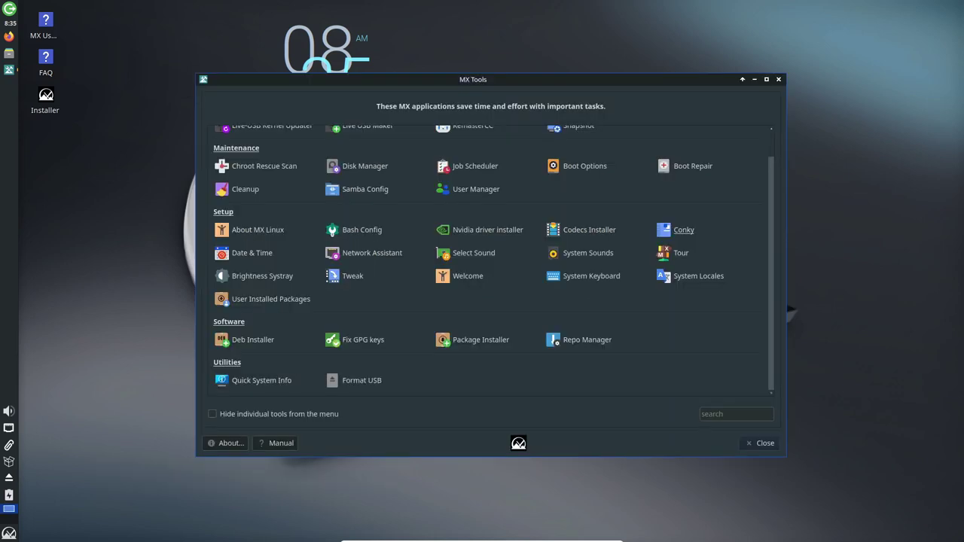
key(Return)
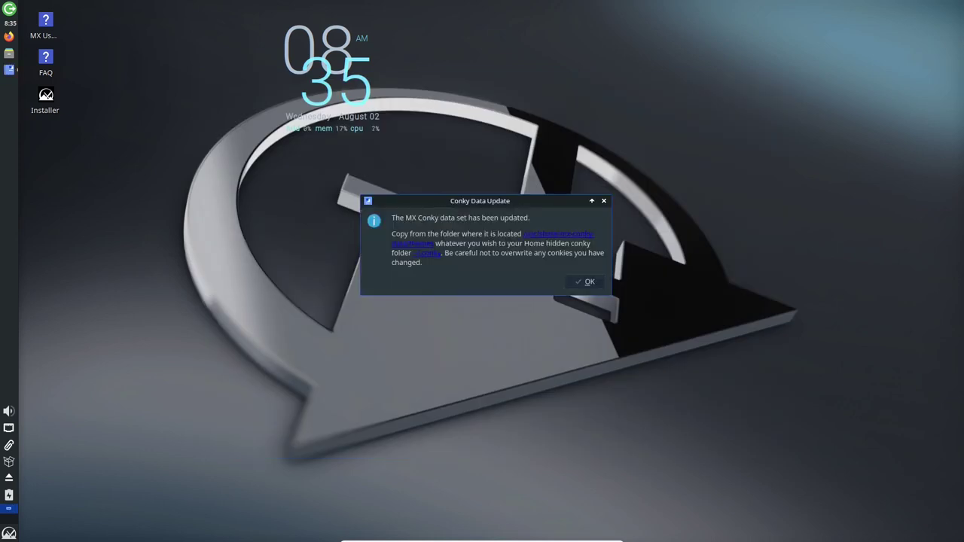
key(Return)
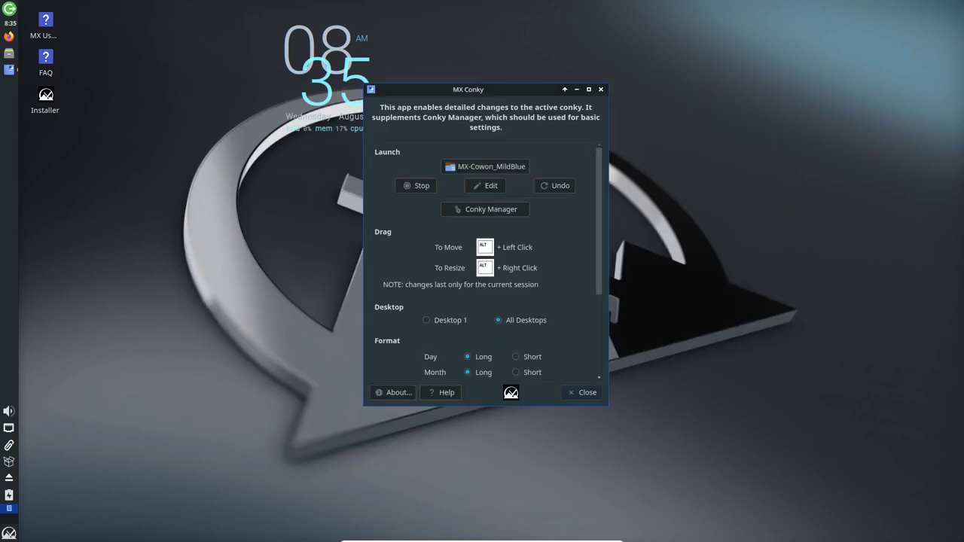
mouse_move(599, 218)
mouse_down()
mouse_move(599, 301)
mouse_move(599, 218)
mouse_up()
key(Escape)
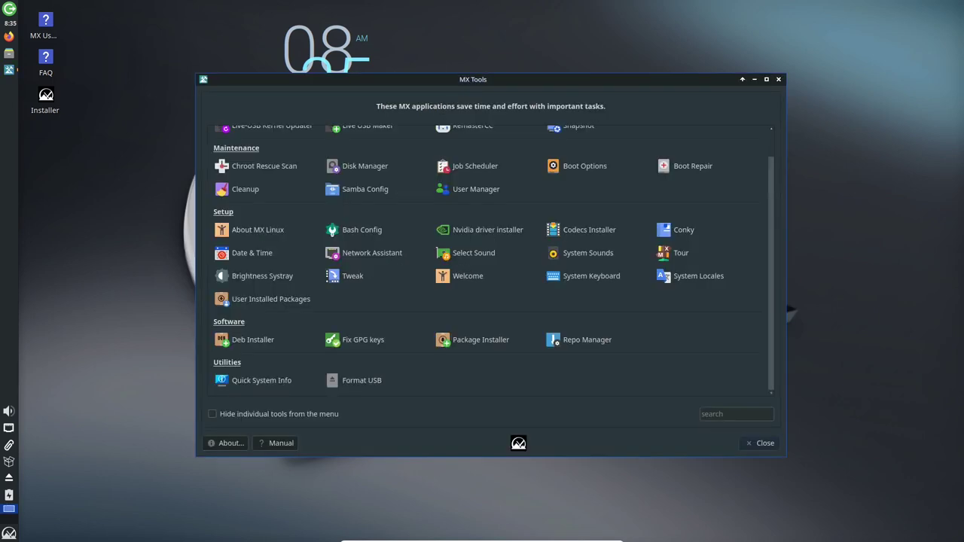
- Open the Deb Installer and the Package Installer from the Software section, cancelling the file selection and the authentication request
click(253, 340)
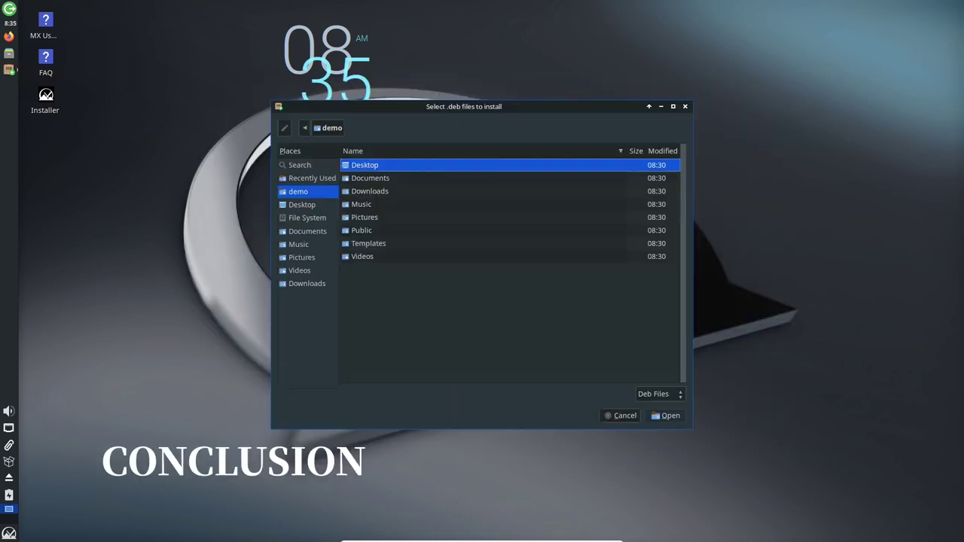
key(Escape)
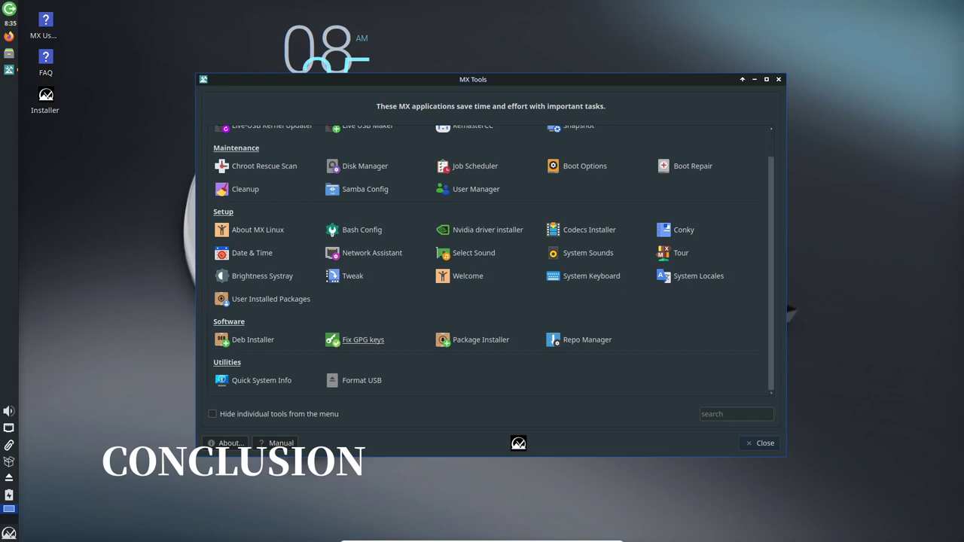
click(481, 339)
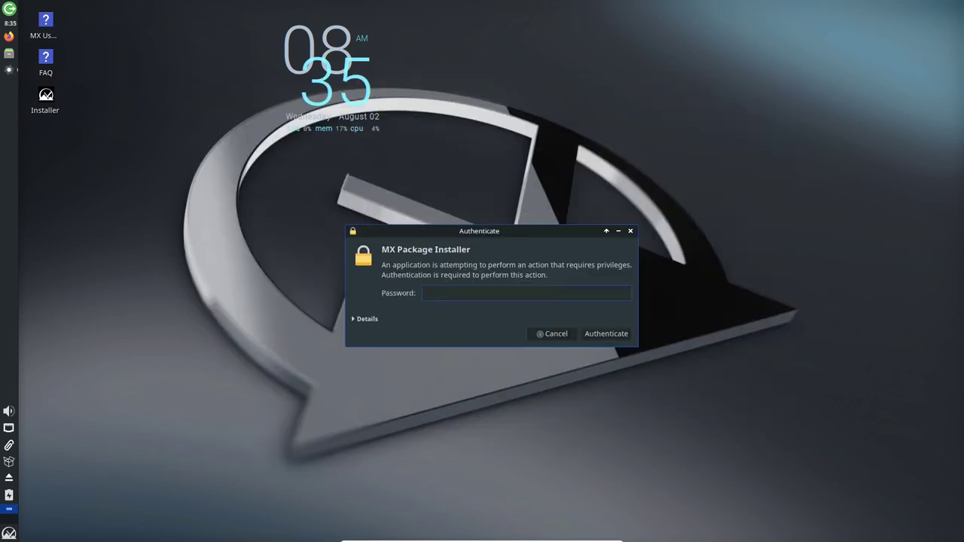
click(565, 336)
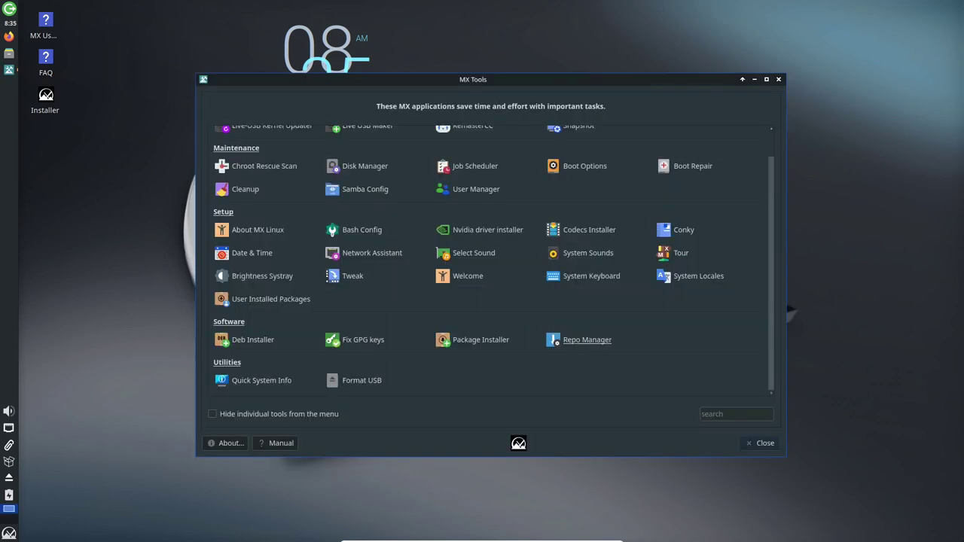
- Open Quick System Info, read the system report through to its end, and close it
scroll(588, 340, up, 1)
scroll(354, 369, down, 1)
click(261, 380)
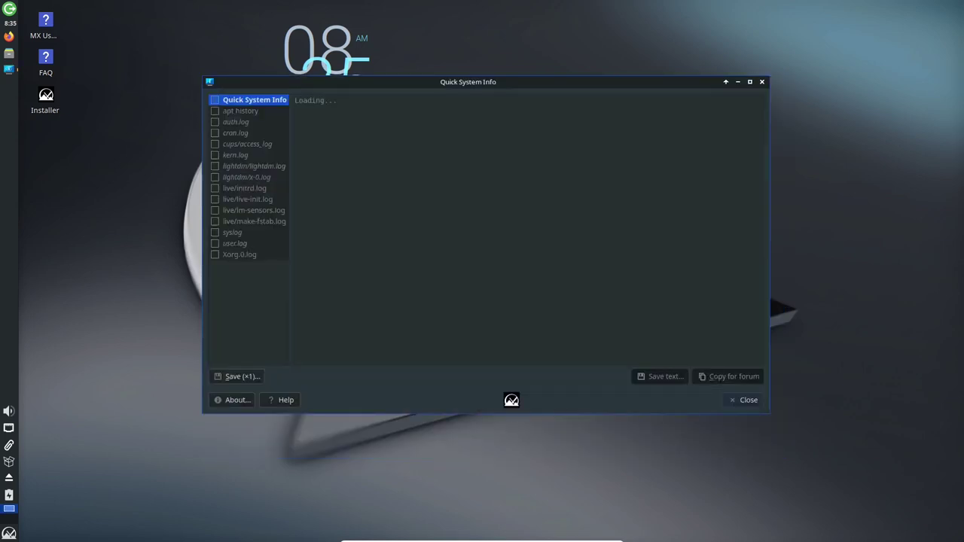
scroll(527, 226, down, 15)
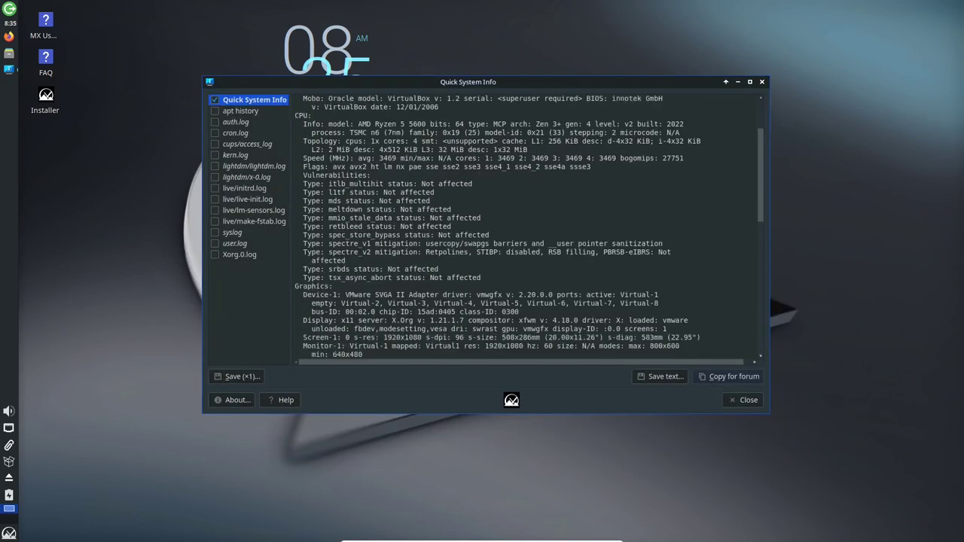
scroll(527, 226, down, 1)
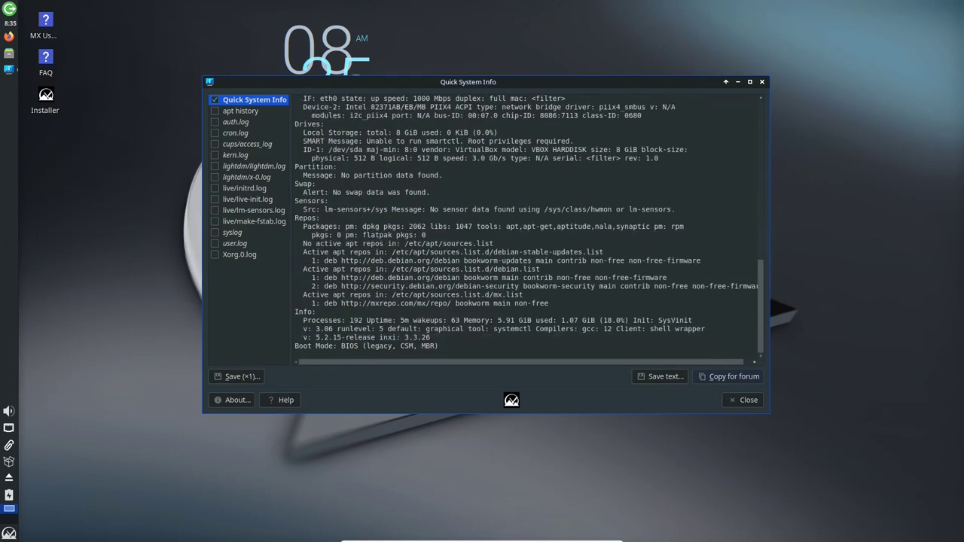
click(743, 400)
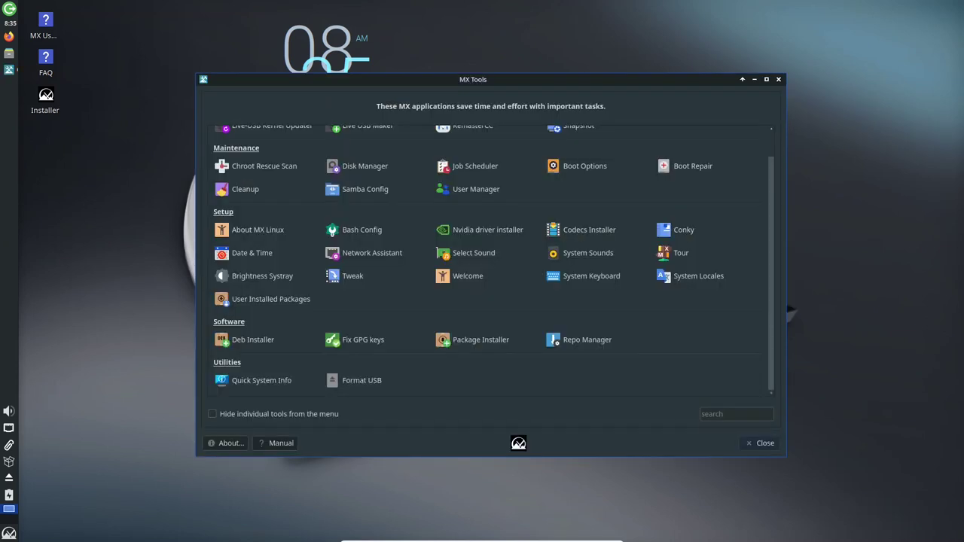
- Close MX Tools and open the Desktop Settings from the desktop
click(760, 442)
right_click(481, 121)
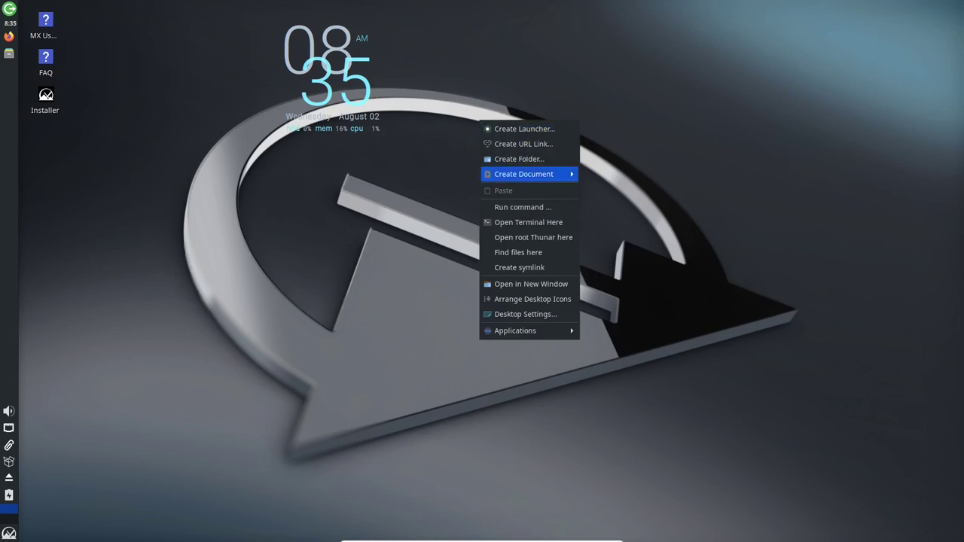
key(Return)
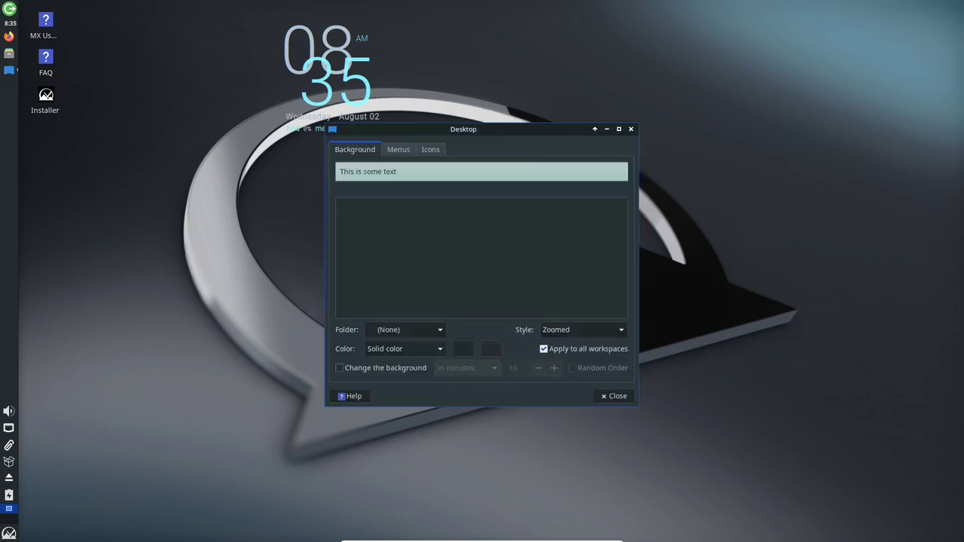